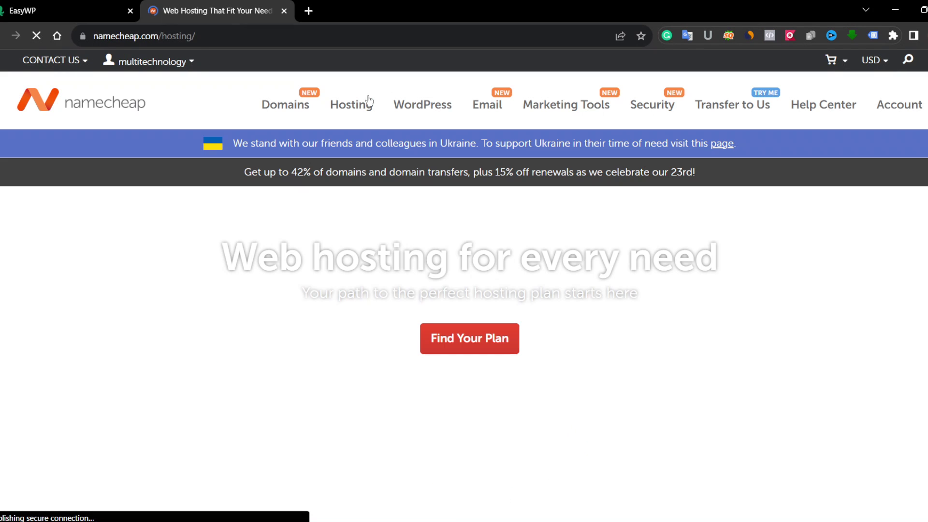
- Show the Small businesses hosting options and open the WordPress Hosting page
scroll(555, 265, "down", 7)
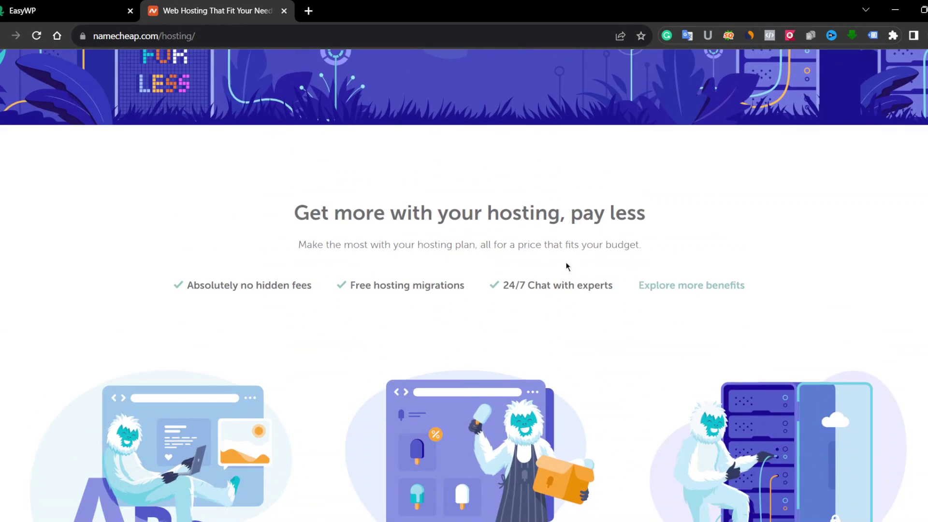
scroll(567, 266, "down", 15)
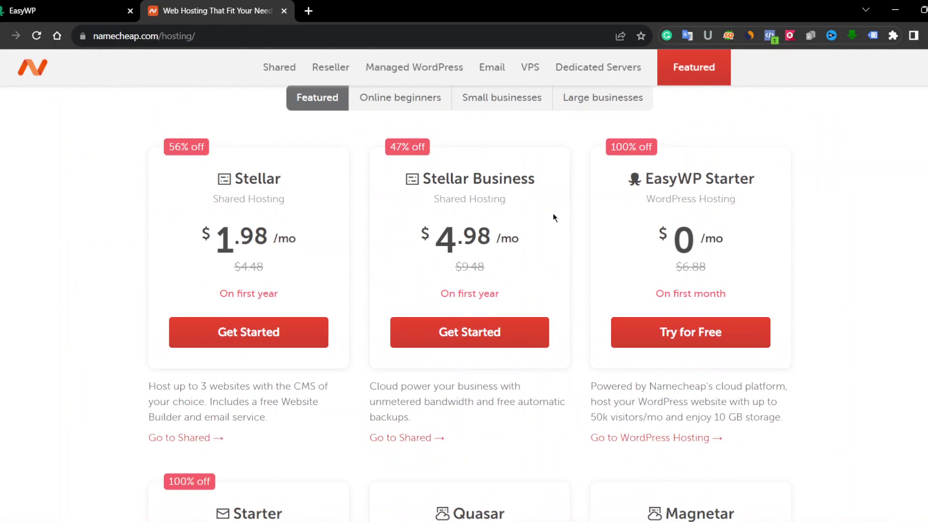
scroll(553, 217, "up", 3)
left_click(517, 222)
scroll(725, 242, "down", 4)
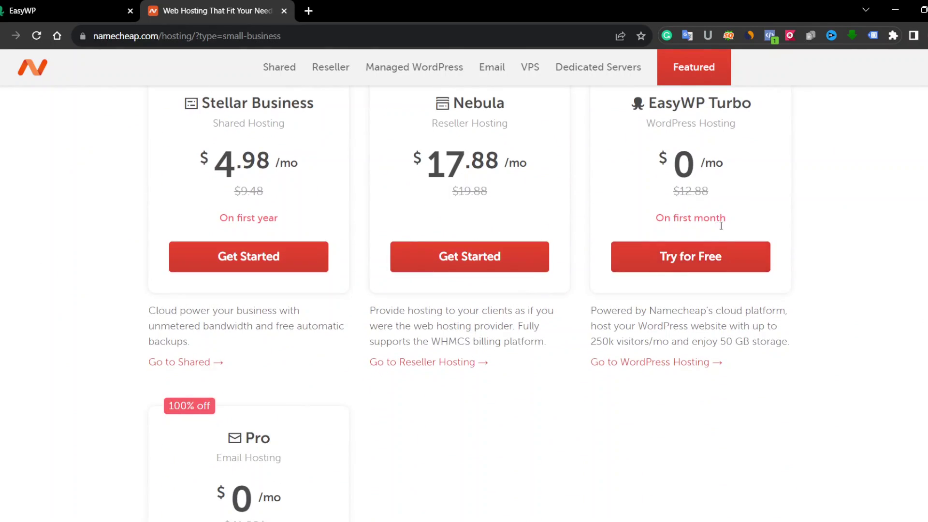
scroll(722, 225, "up", 3)
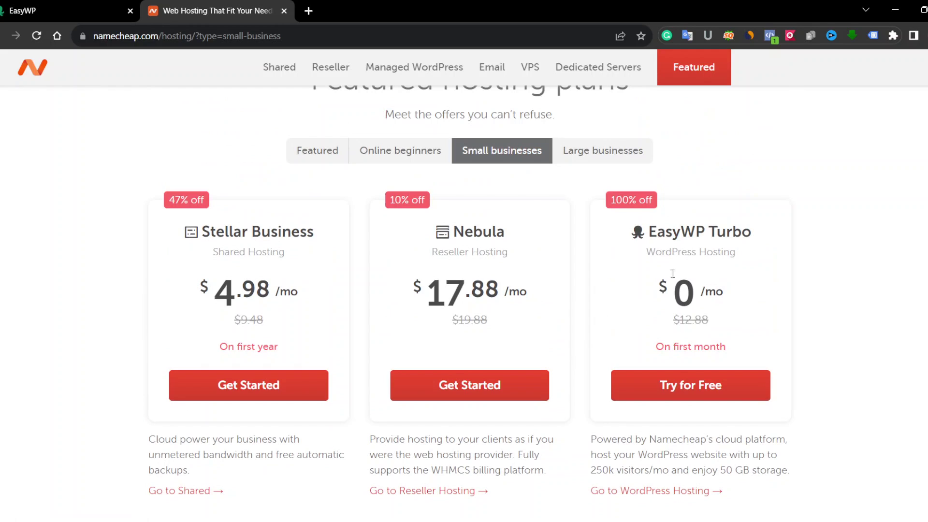
scroll(746, 438, "down", 3)
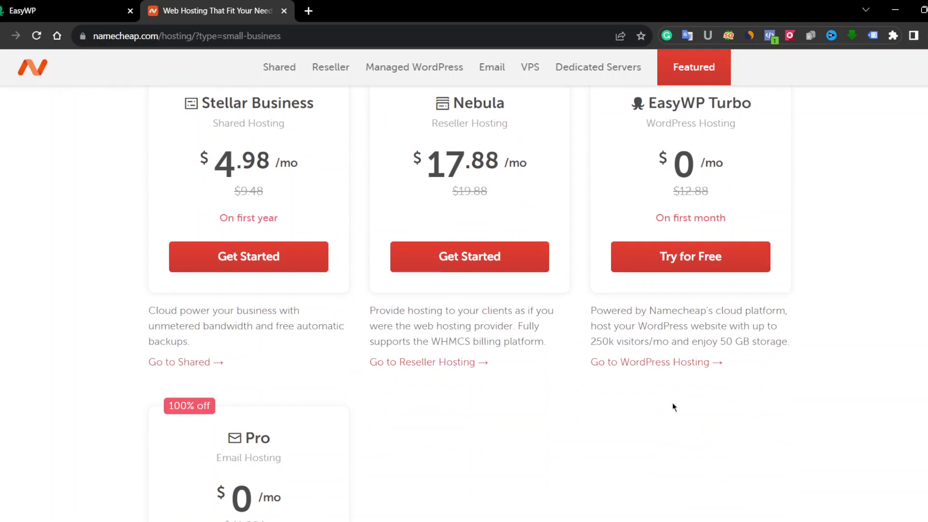
left_click(650, 362)
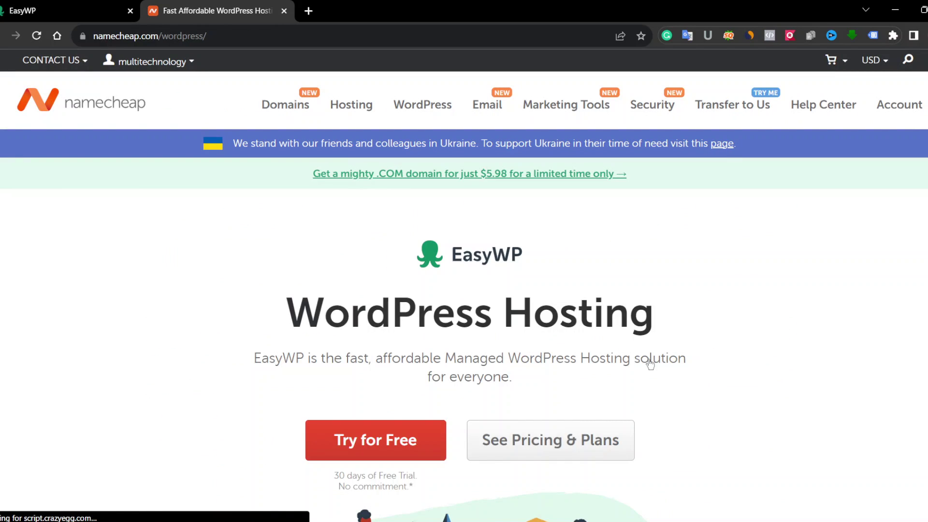
- Highlight the Turbo plan's POPULAR CHOICE label and its price on the pricing cards
scroll(659, 294, "down", 6)
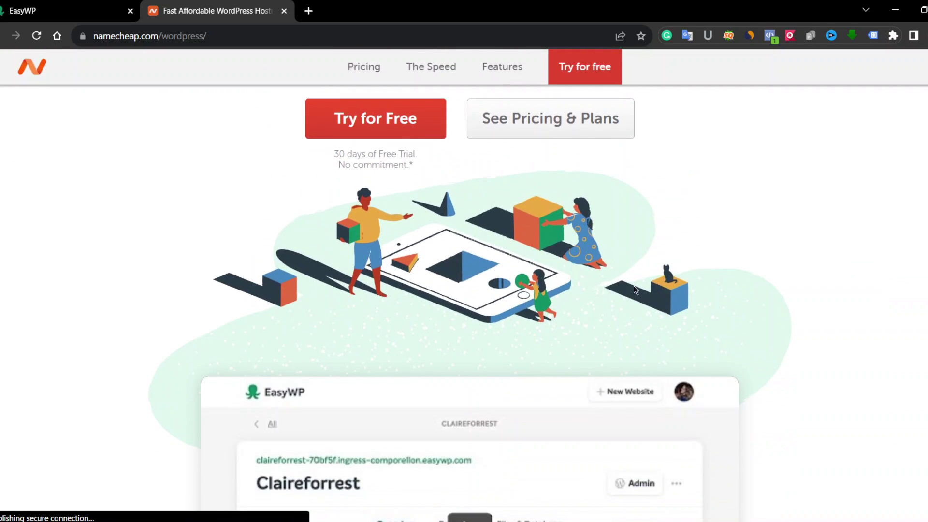
scroll(540, 286, "down", 15)
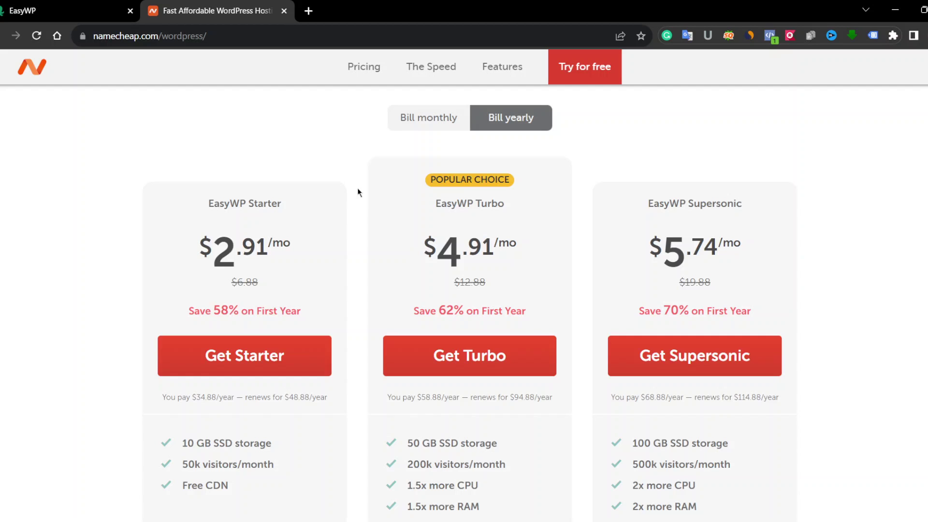
scroll(432, 254, "down", 3)
scroll(486, 262, "up", 4)
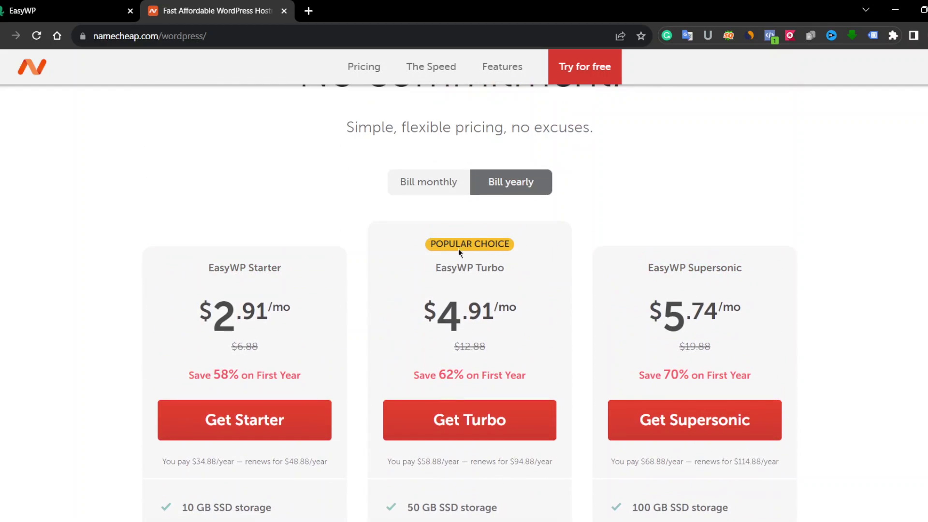
left_click_drag(432, 247, 514, 240)
left_click_drag(504, 273, 449, 279)
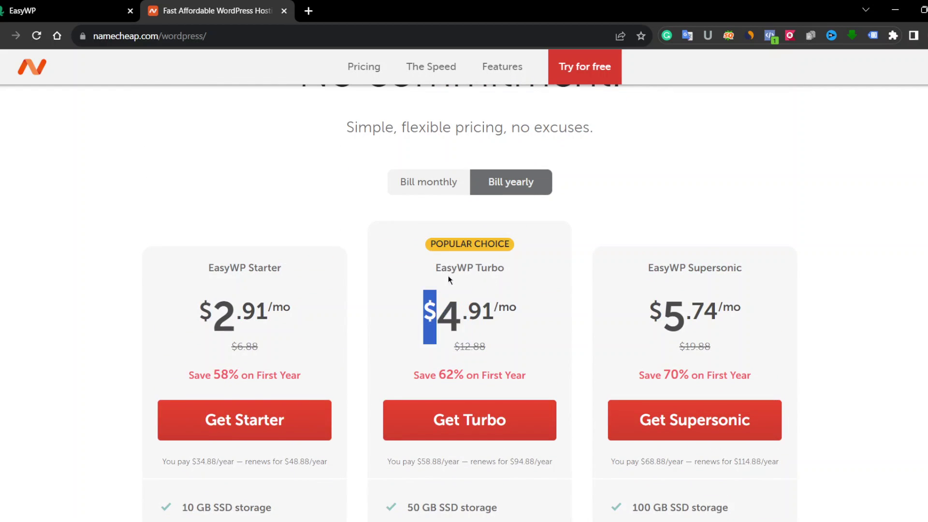
left_click(477, 308)
- Highlight Turbo's storage and visitor figures and the speed comparison rows from EasyWP to Kinsta
scroll(541, 325, "down", 4)
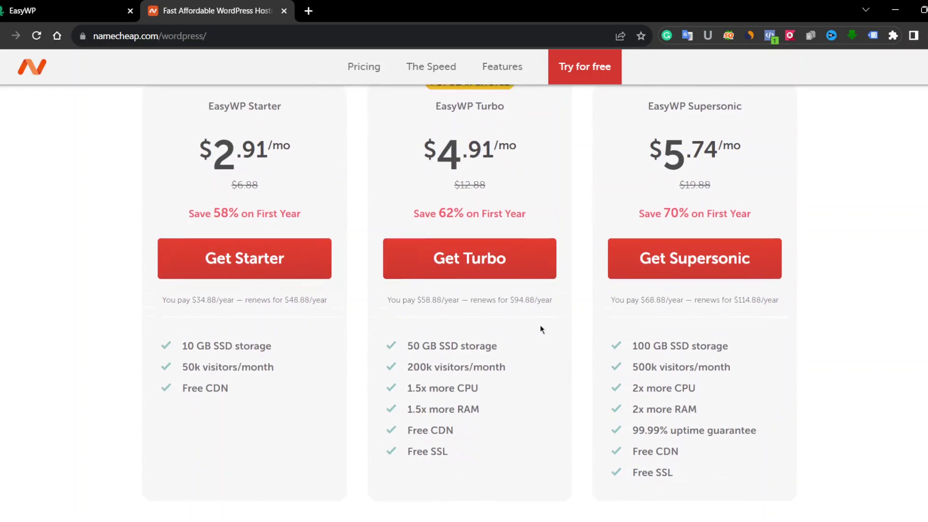
left_click_drag(406, 320, 472, 432)
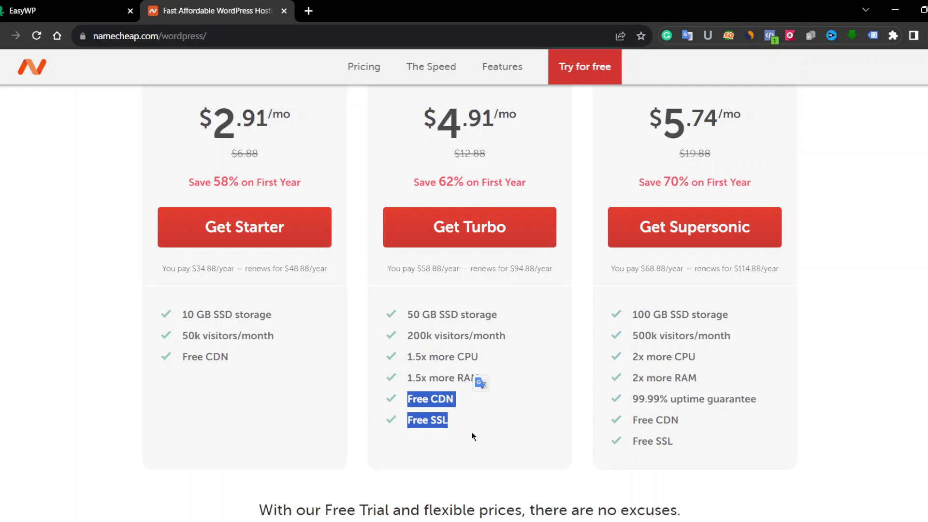
scroll(488, 425, "down", 5)
left_click(449, 334)
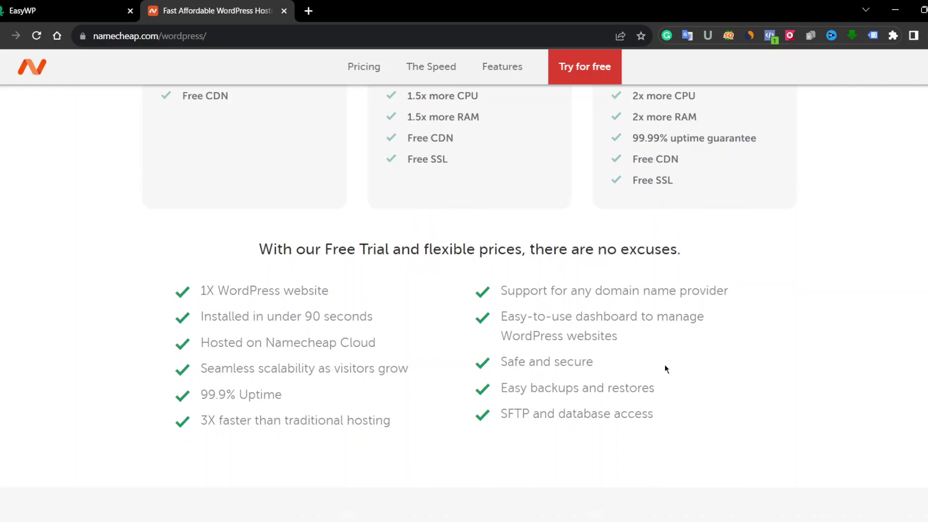
scroll(665, 364, "down", 10)
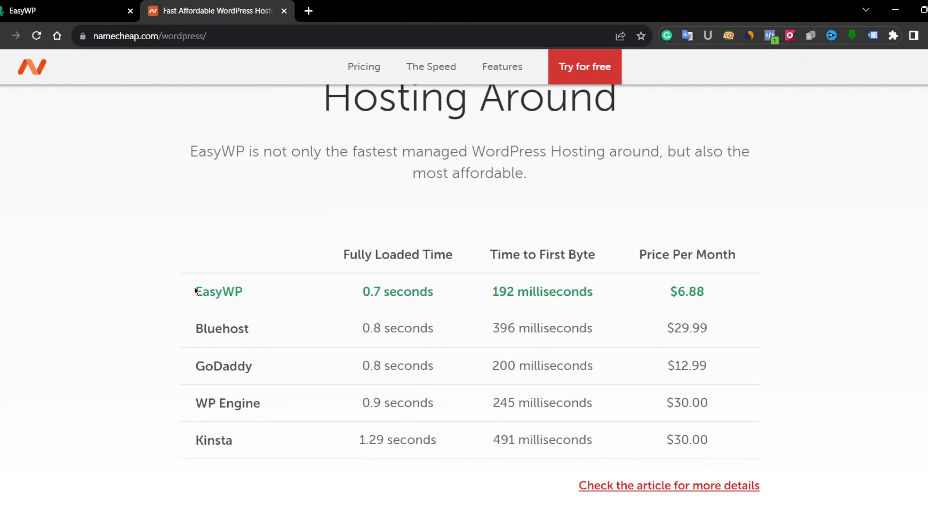
left_click_drag(195, 291, 259, 443)
left_click(278, 453)
- Close the WordPress Hosting tab and confirm the $0.00 Turbo Monthly trial payment
key("ctrl+w")
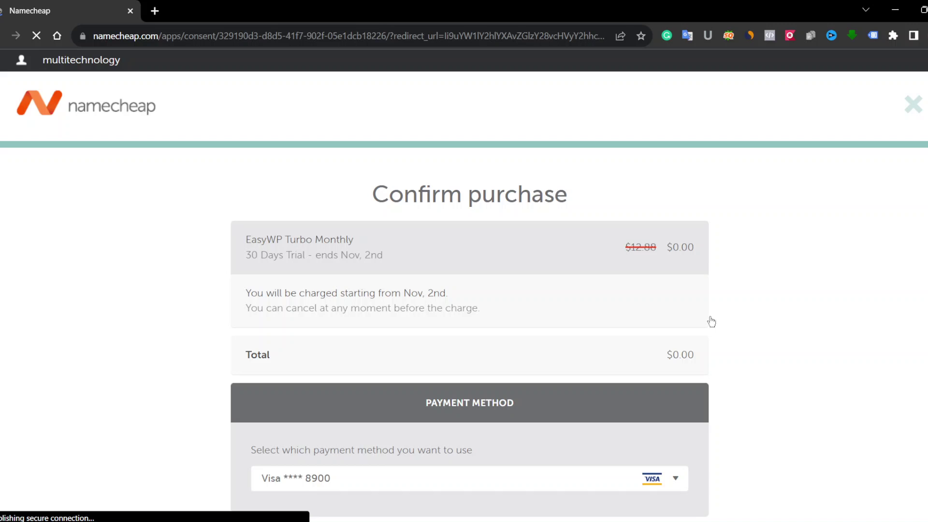
scroll(706, 315, "down", 1)
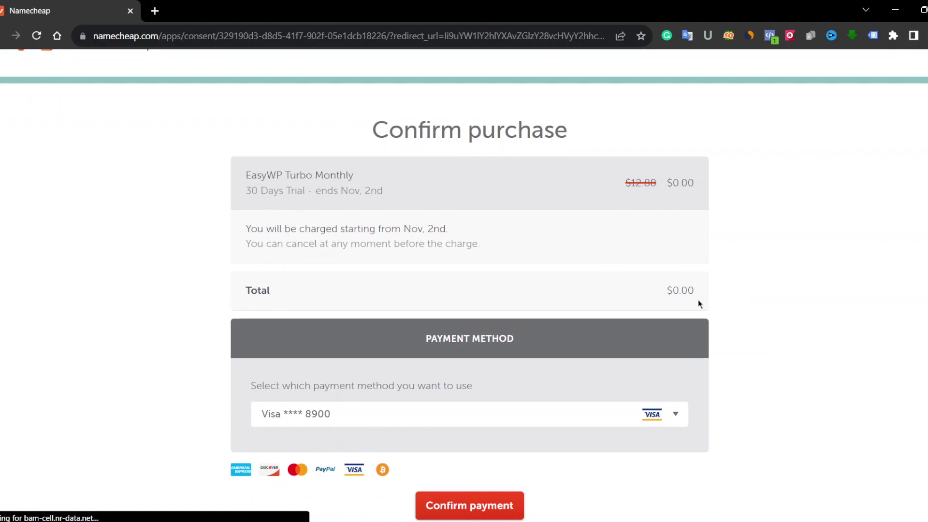
left_click(503, 507)
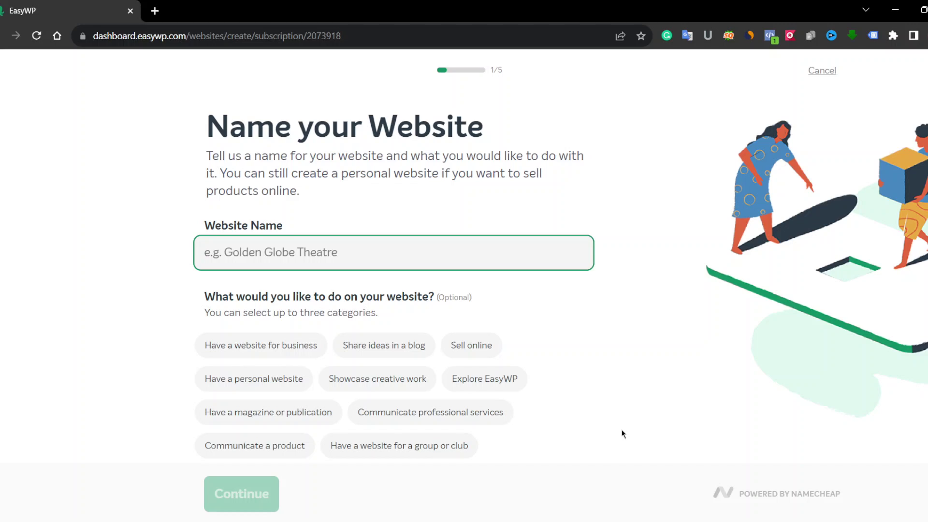
- Name the website 'multitechnology', mark it for Sell online, and keep the free EasyWP domain
type("multite")
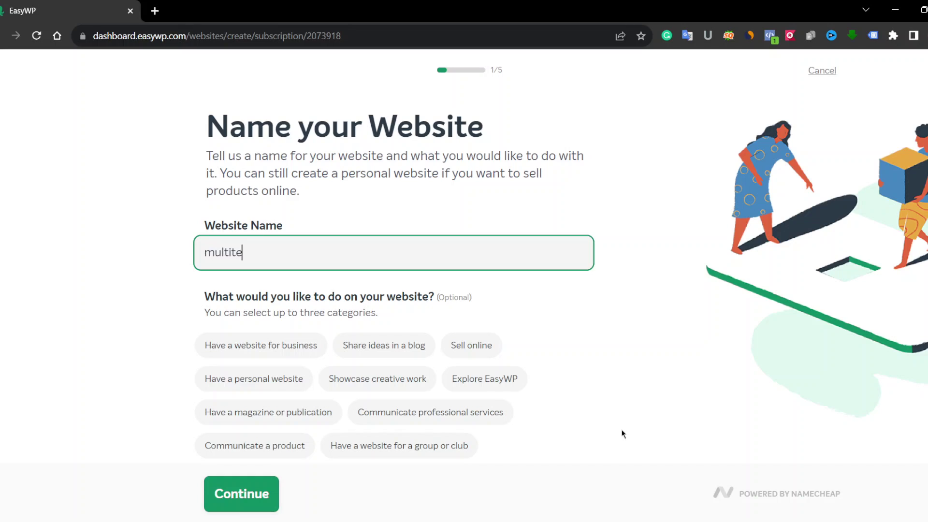
type("chnology")
left_click(465, 356)
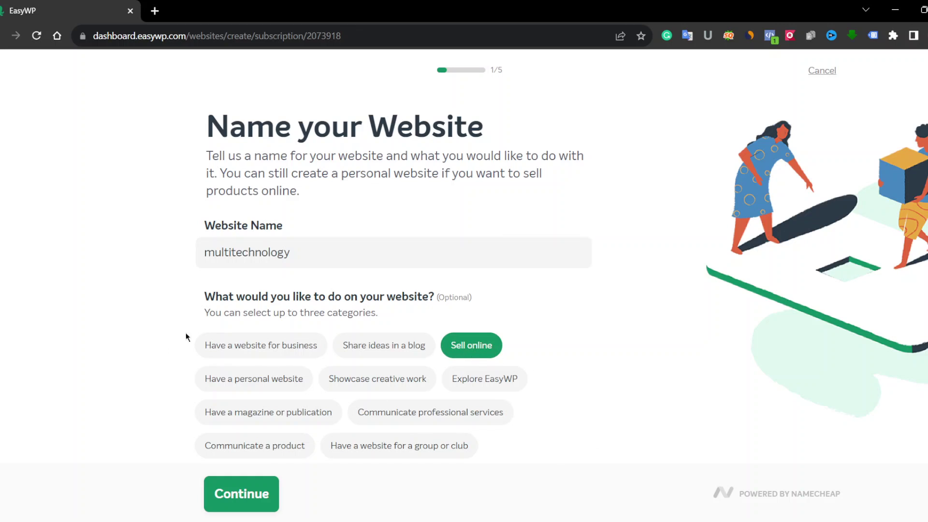
left_click(241, 493)
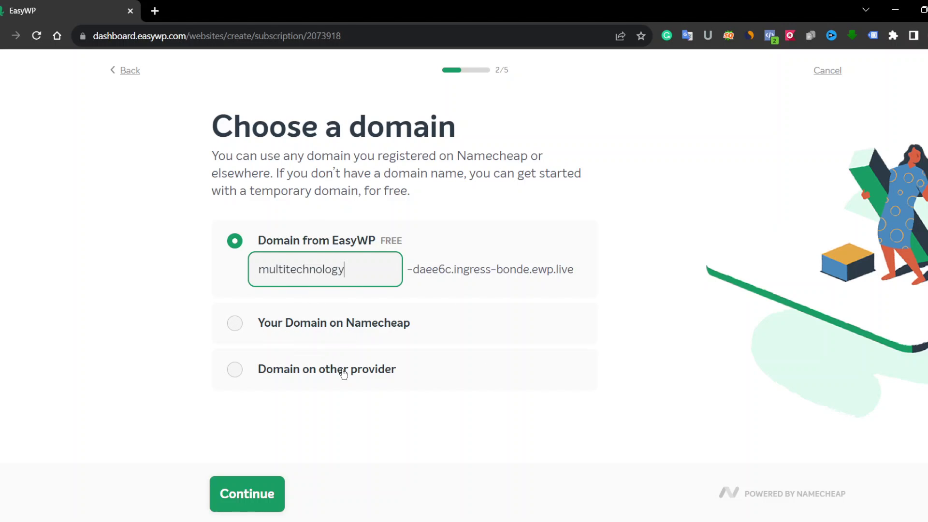
left_click(250, 503)
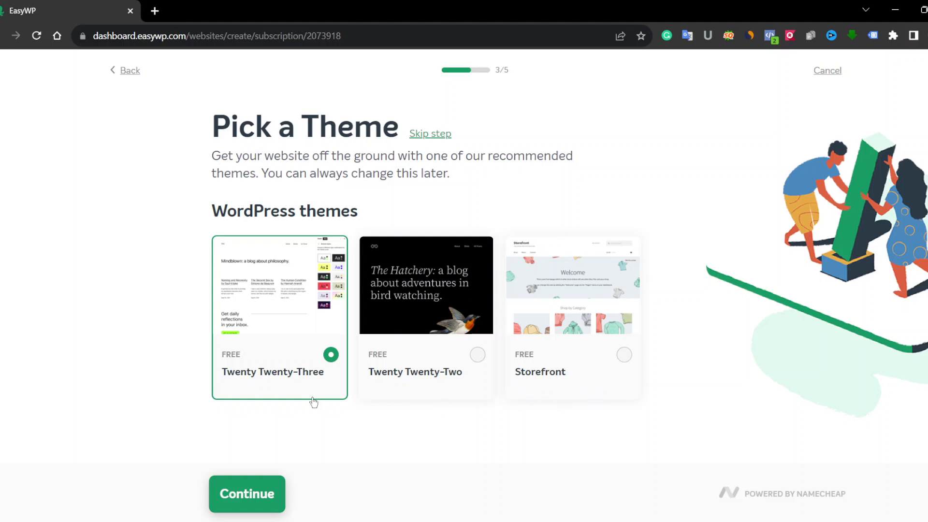
- Choose the Storefront theme and skip adding plugins
left_click(568, 399)
left_click(267, 492)
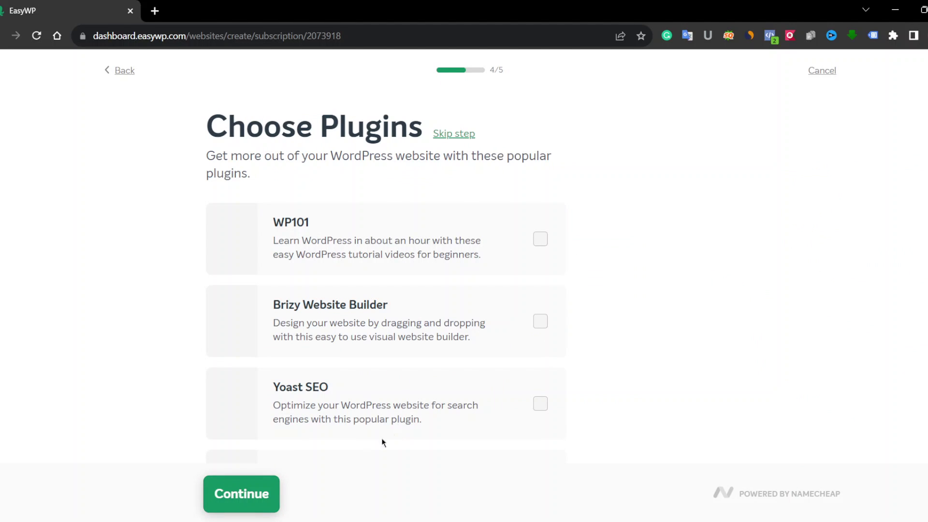
scroll(414, 356, "down", 7)
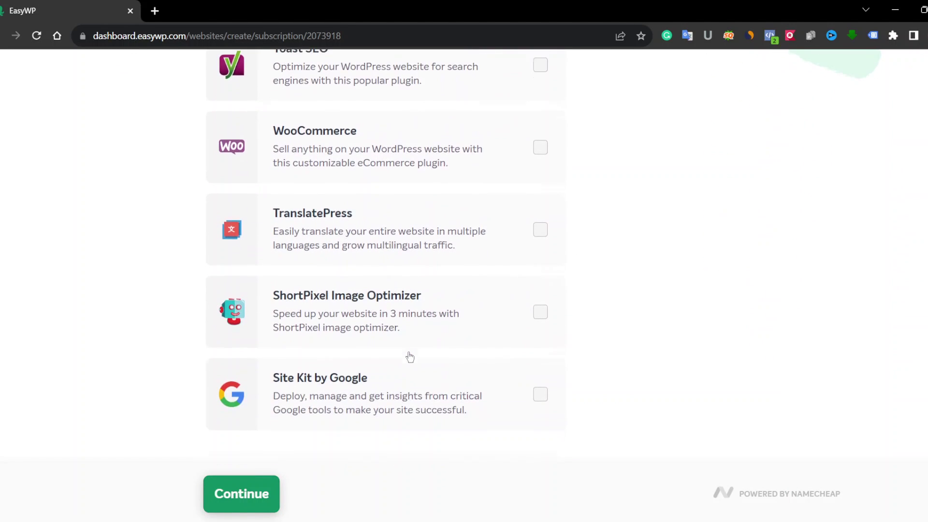
scroll(435, 329, "up", 7)
left_click(454, 136)
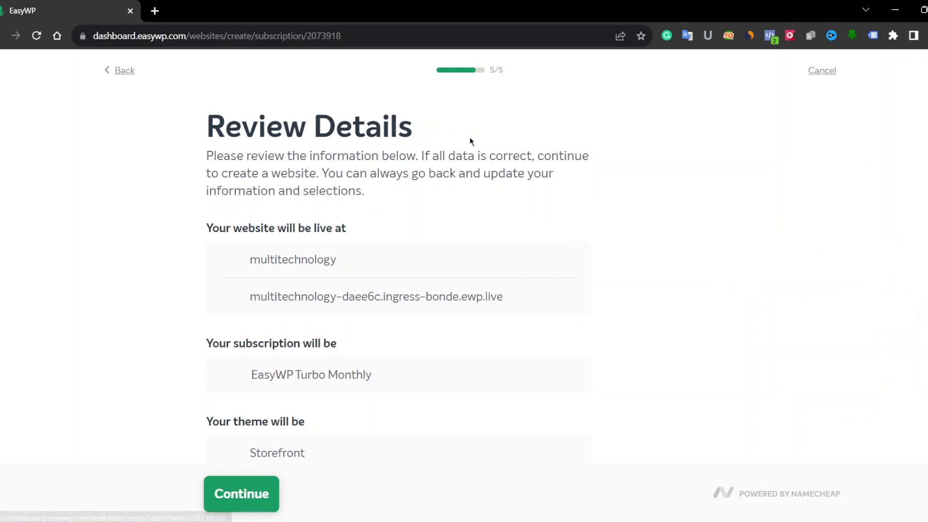
- Review the website address details and submit them to create the site
left_click_drag(208, 229, 335, 261)
left_click(317, 283)
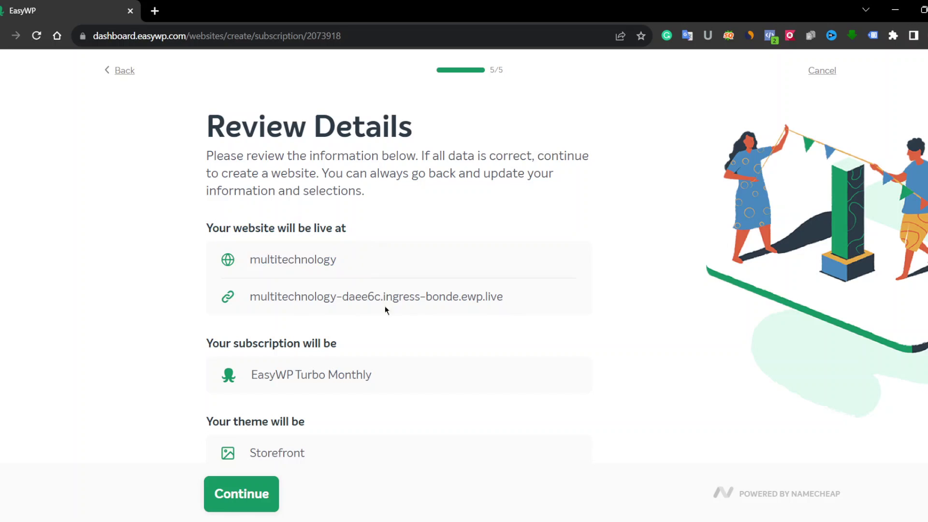
scroll(385, 310, "down", 1)
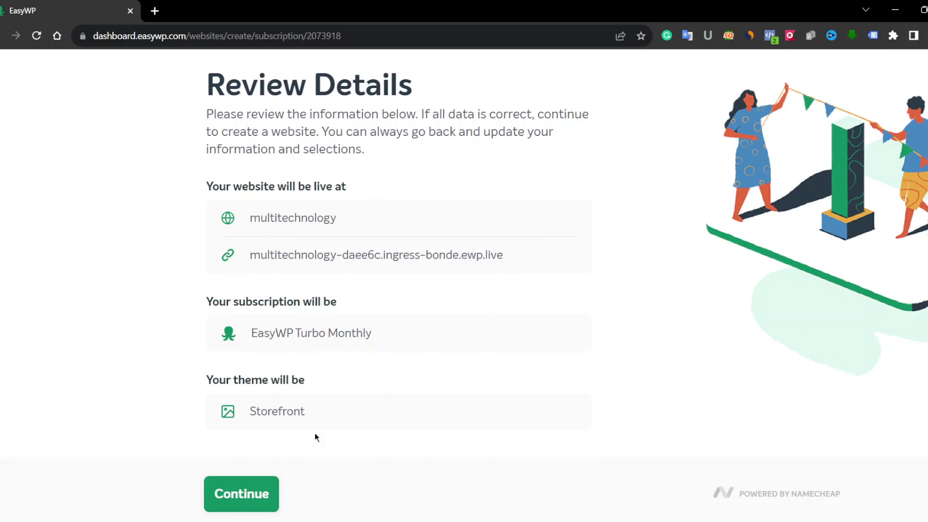
left_click(266, 495)
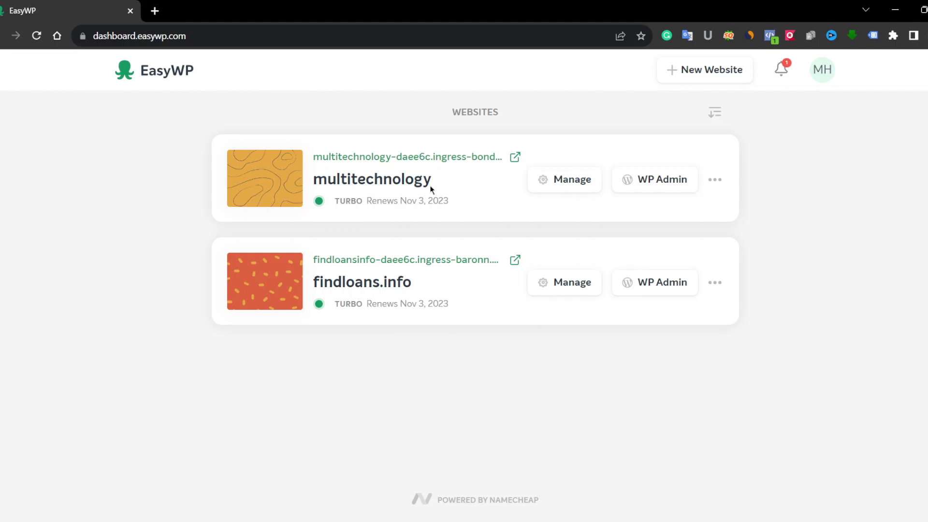
- Open the multitechnology site's management Overview and scroll through it
left_click(569, 180)
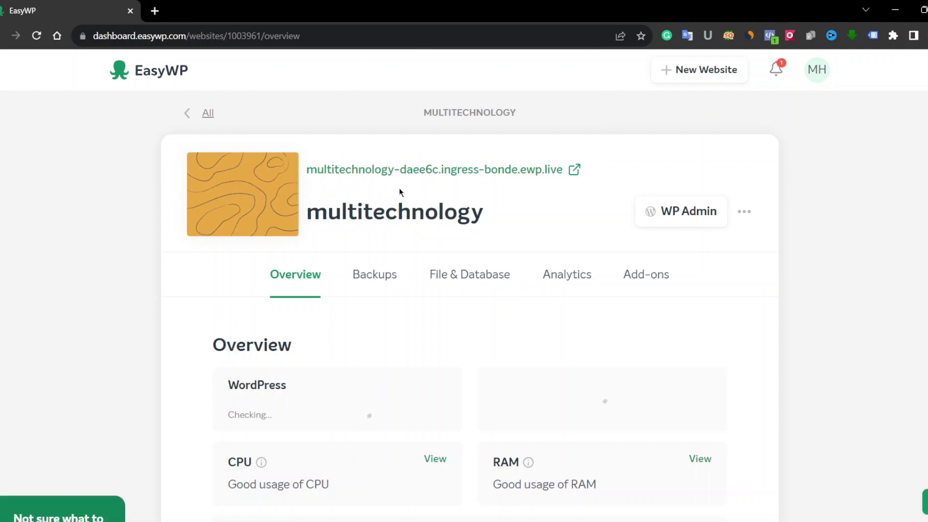
scroll(418, 215, "down", 2)
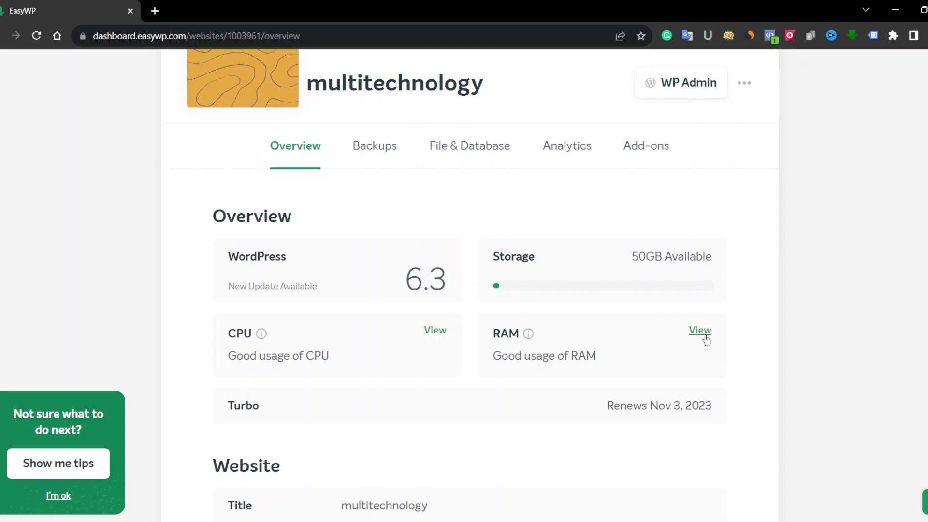
scroll(423, 381, "down", 2)
scroll(424, 382, "down", 2)
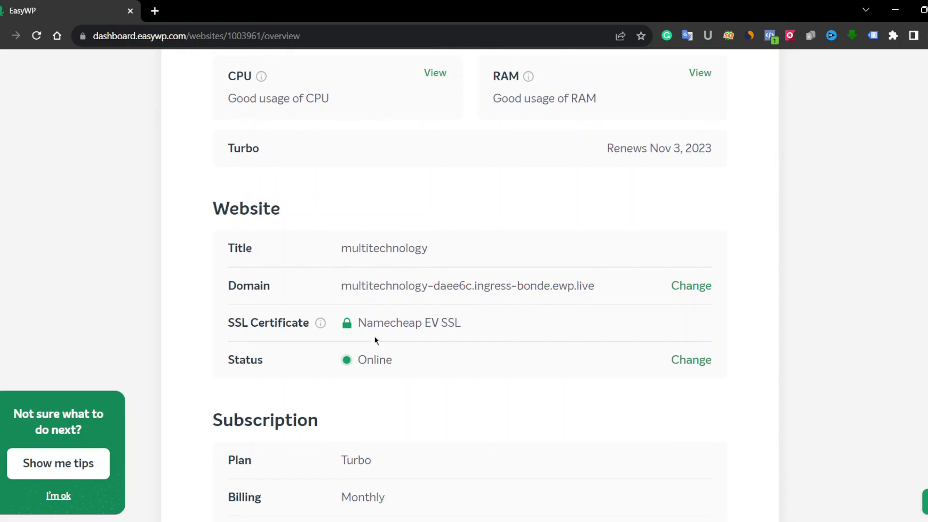
scroll(375, 340, "down", 3)
scroll(497, 351, "up", 7)
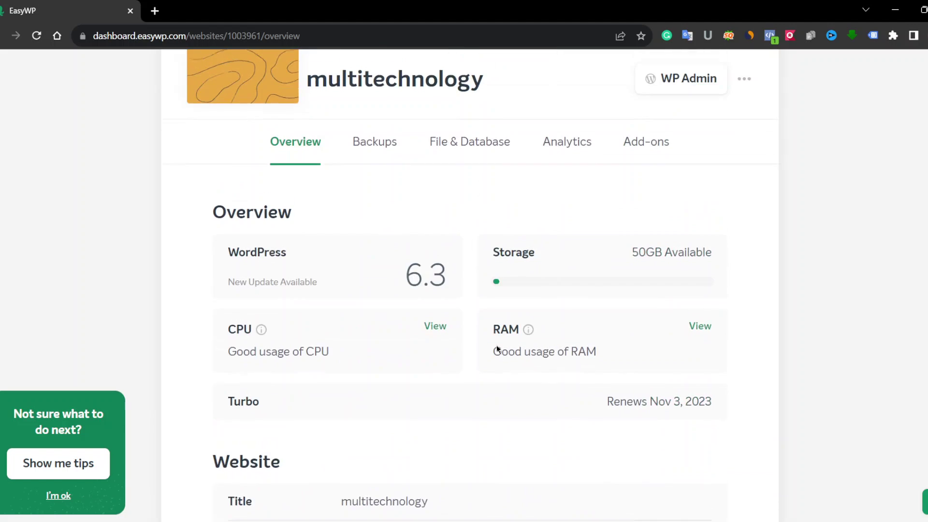
- Look over the site's Backups and File & Database pages
left_click(395, 275)
scroll(396, 276, "down", 3)
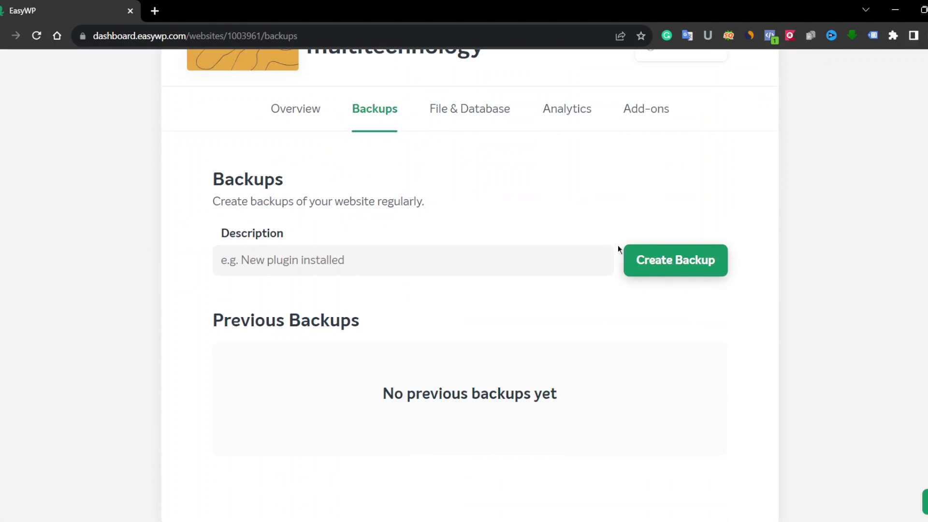
left_click(452, 108)
scroll(512, 257, "down", 2)
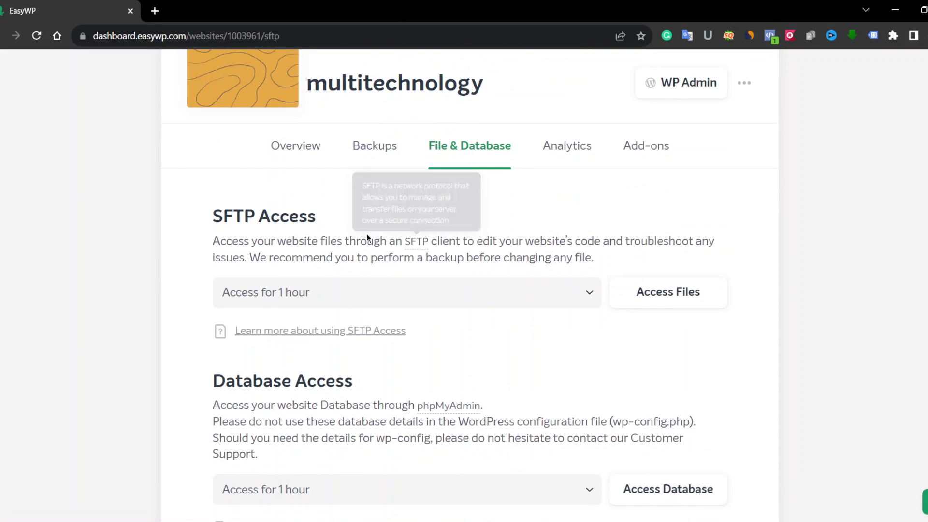
scroll(317, 379, "down", 3)
scroll(414, 357, "up", 6)
- Browse the site's performance Analytics page
left_click(570, 282)
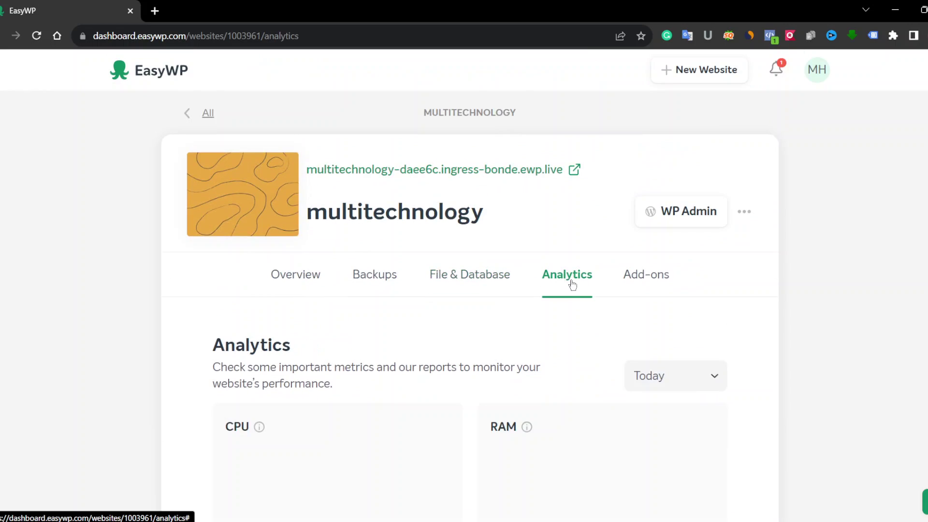
scroll(601, 282, "down", 2)
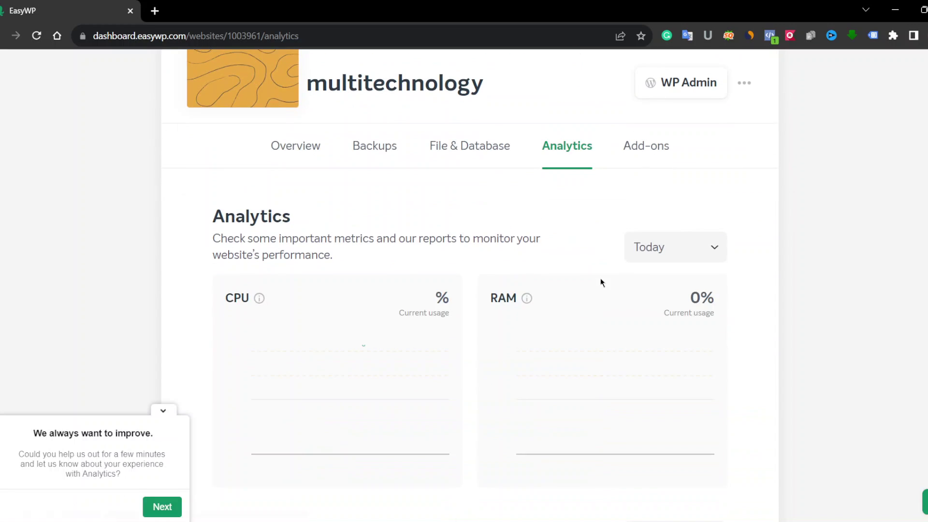
scroll(601, 282, "down", 1)
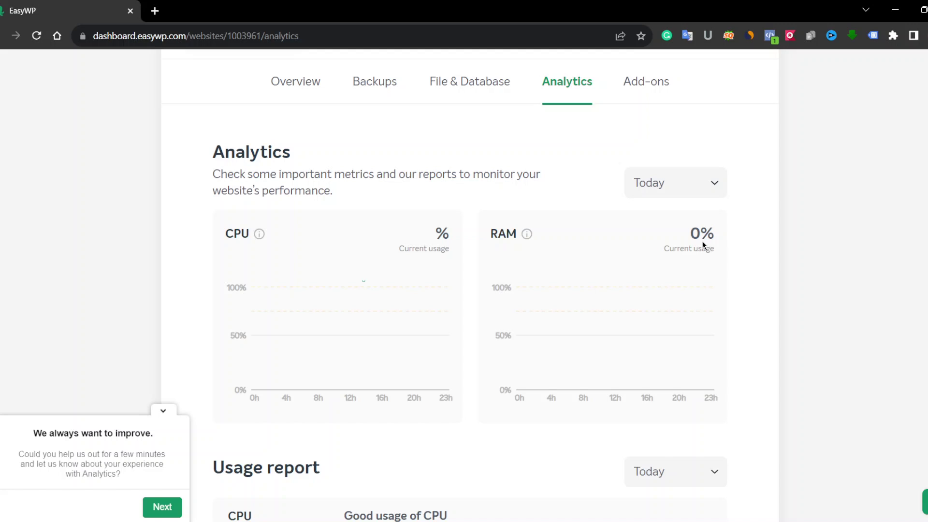
scroll(497, 338, "down", 2)
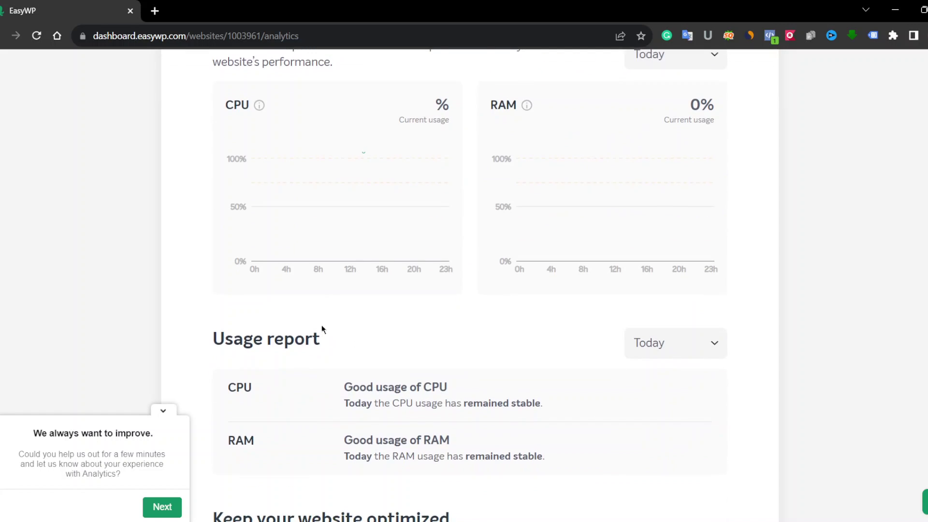
scroll(321, 324, "up", 4)
scroll(458, 287, "up", 2)
- Check the site's CDN and Business Email add-ons, then go to Appearance > Themes in WordPress admin
left_click(657, 276)
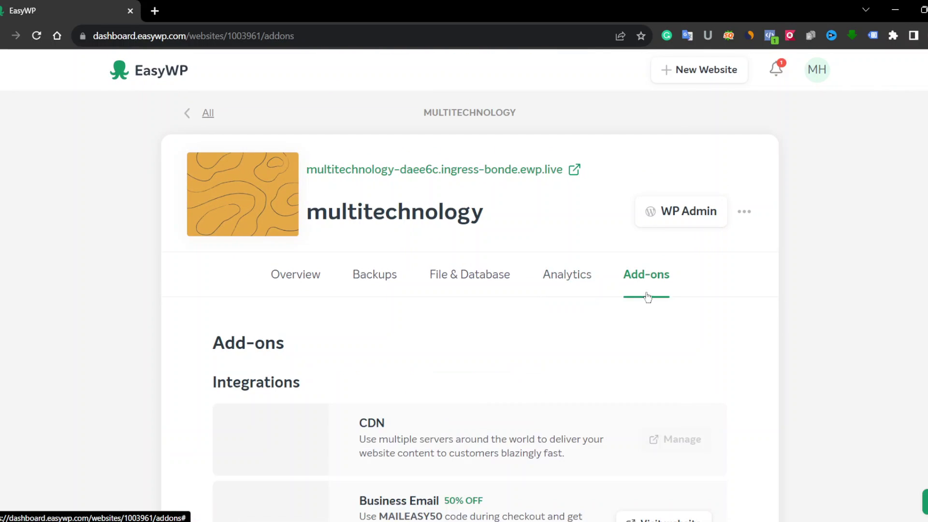
scroll(471, 320, "down", 2)
scroll(471, 320, "down", 5)
scroll(480, 338, "up", 7)
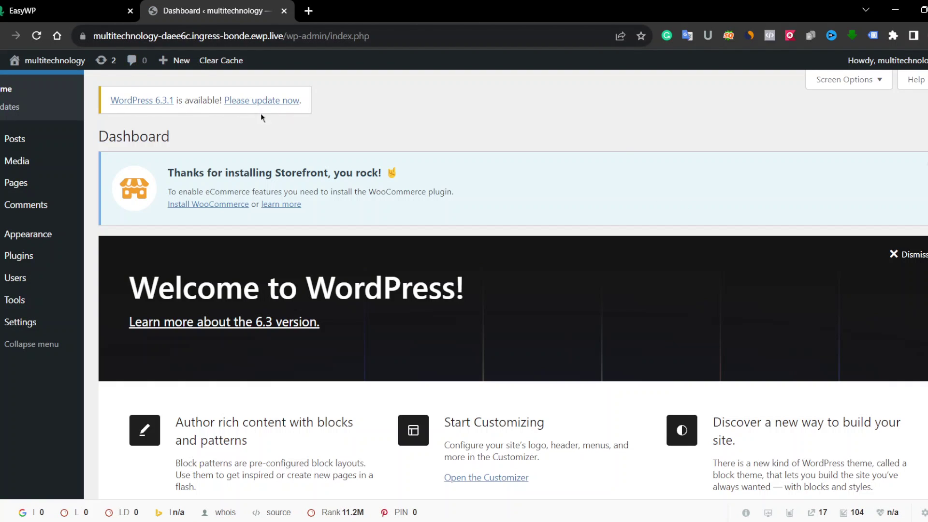
mouse_move(18, 240)
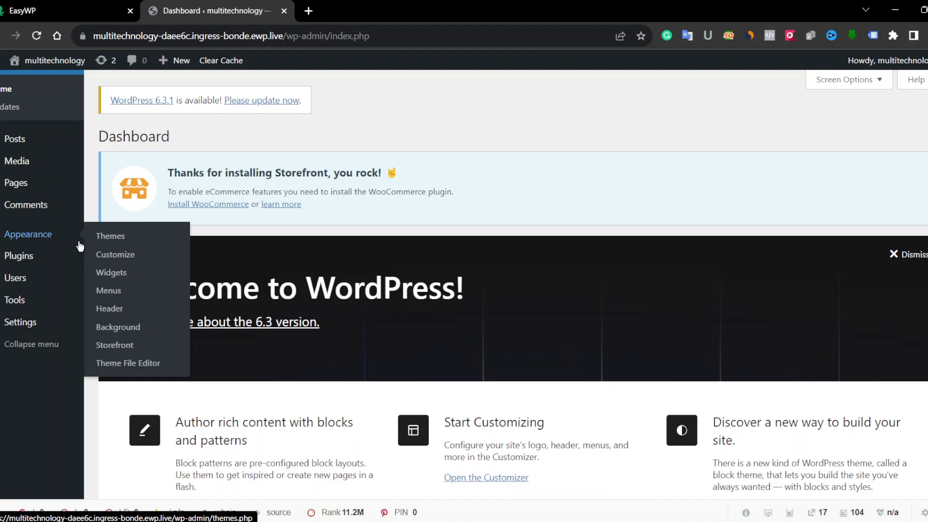
left_click(123, 239)
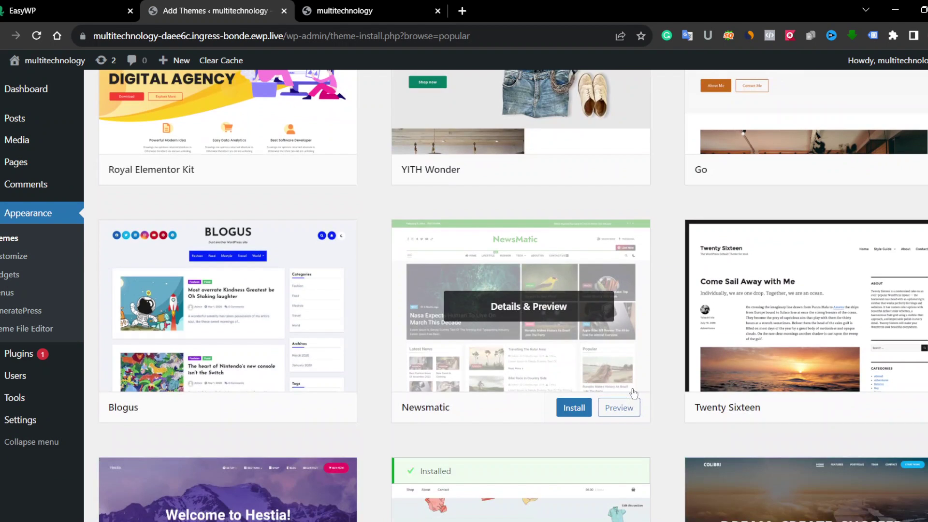
- Find Zakra in the popular themes list and install it
scroll(633, 393, "down", 1)
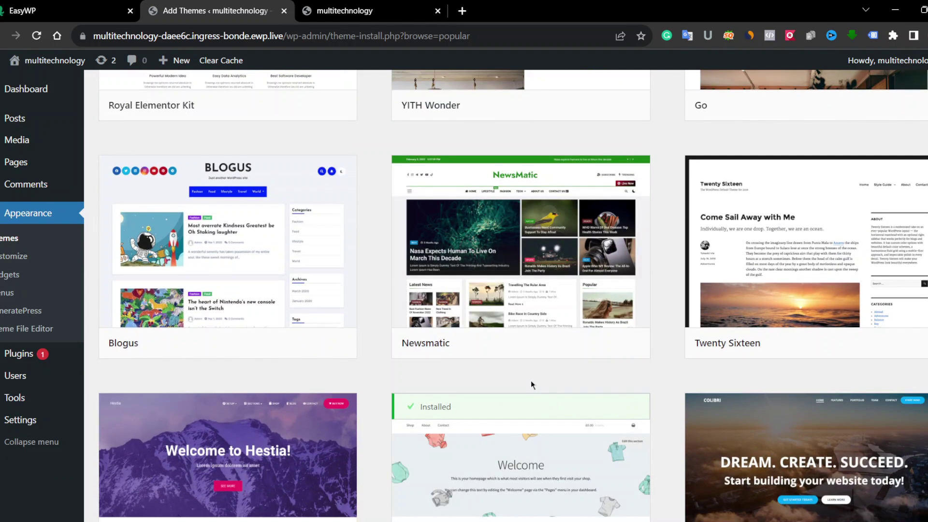
scroll(531, 384, "down", 4)
scroll(532, 385, "down", 4)
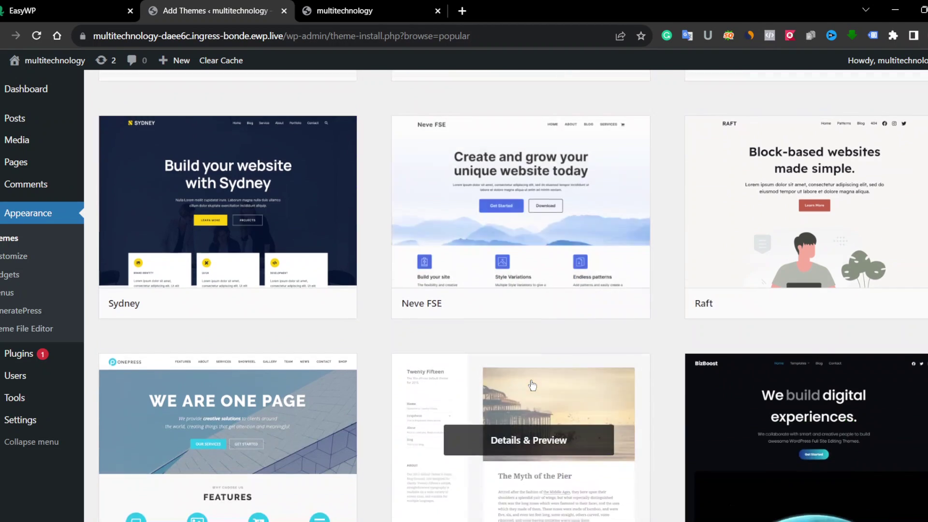
scroll(532, 384, "down", 4)
scroll(532, 380, "down", 1)
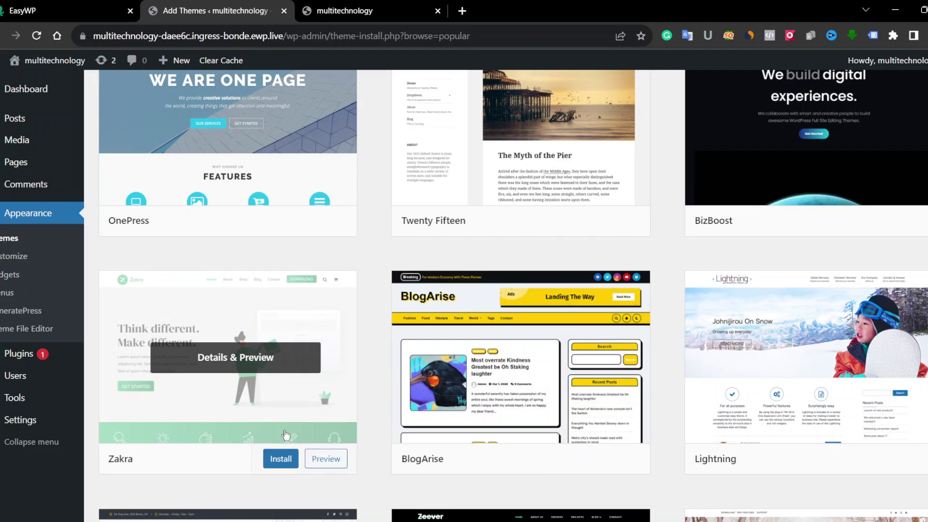
left_click(282, 459)
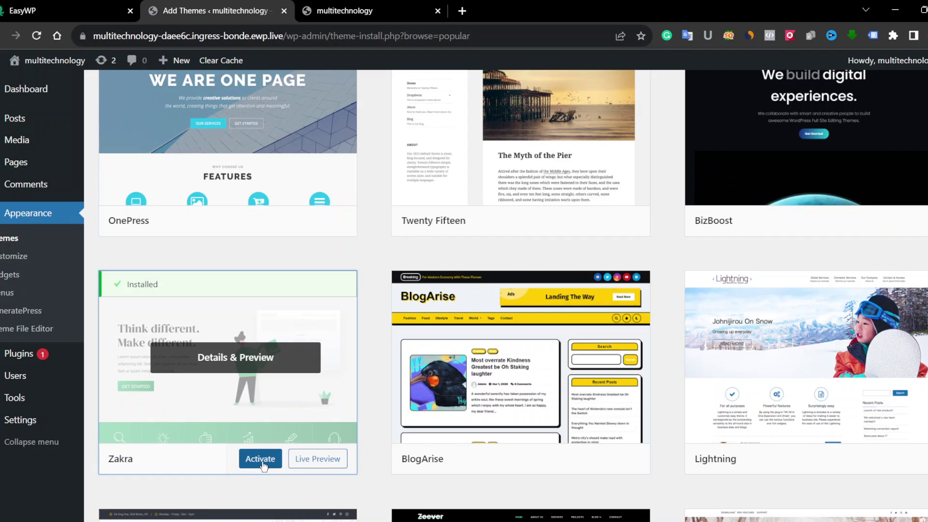
- Activate Zakra and install its ThemeGrill demo importer via 'Get started with Zakra'
left_click(263, 461)
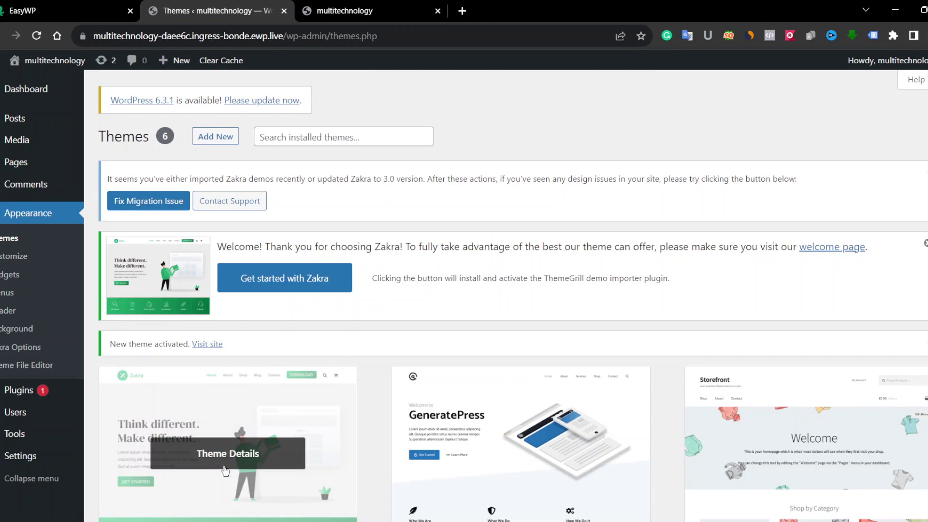
left_click(258, 288)
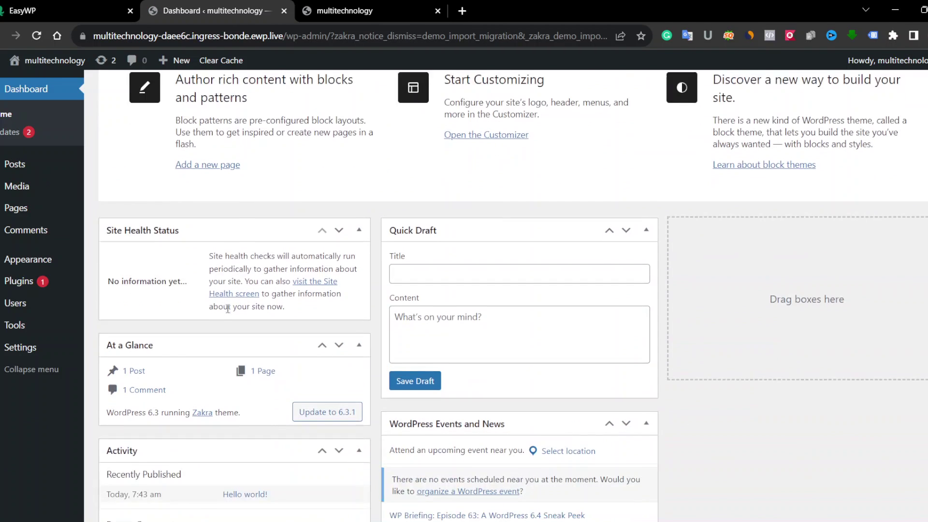
scroll(241, 319, "down", 4)
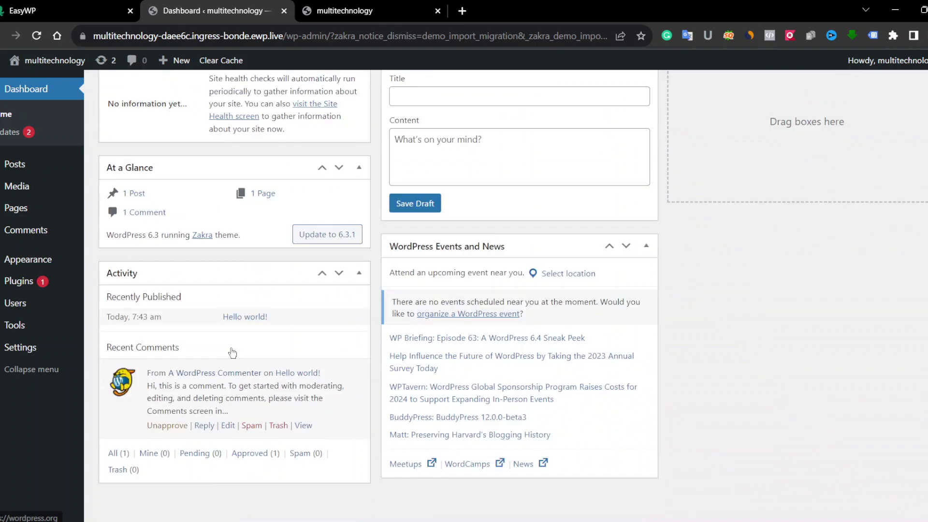
scroll(135, 369, "up", 9)
mouse_move(42, 270)
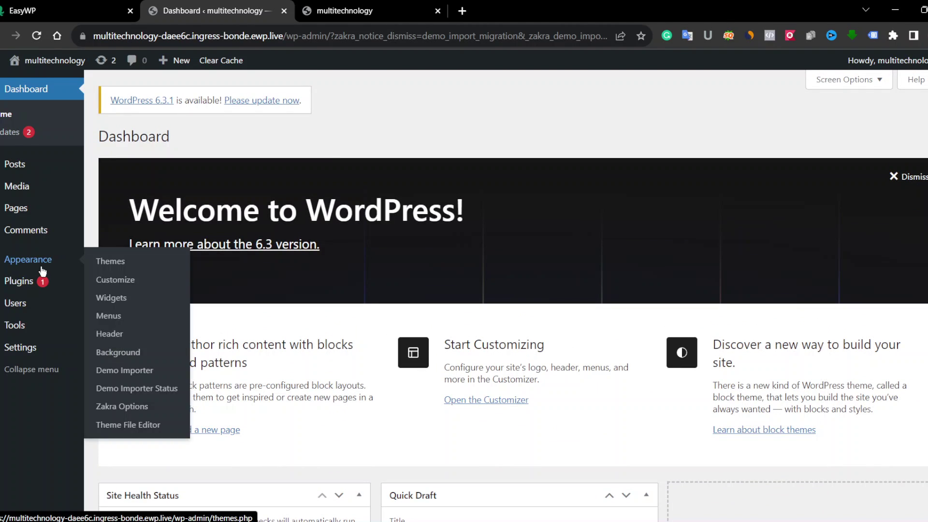
- Import the Agency 03 demo from the Zakra Demo Importer and confirm it
left_click(129, 377)
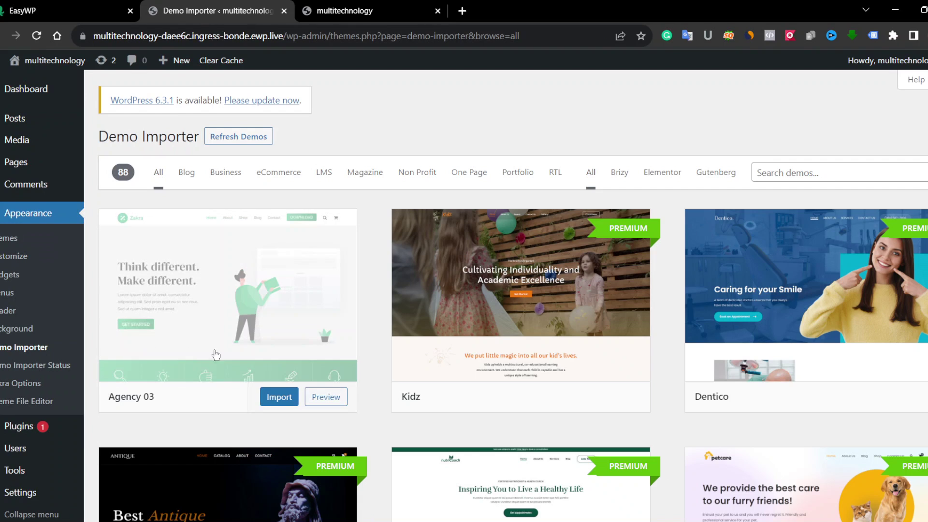
left_click(279, 397)
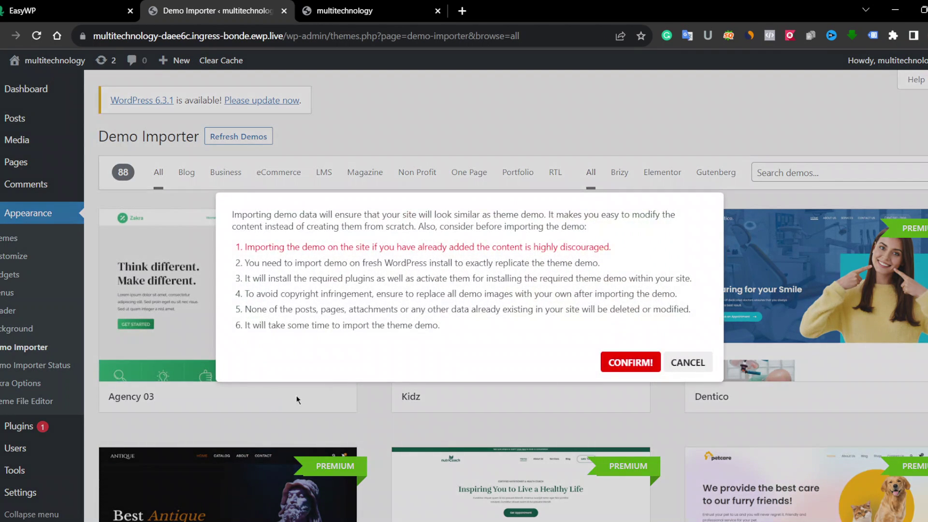
left_click(613, 363)
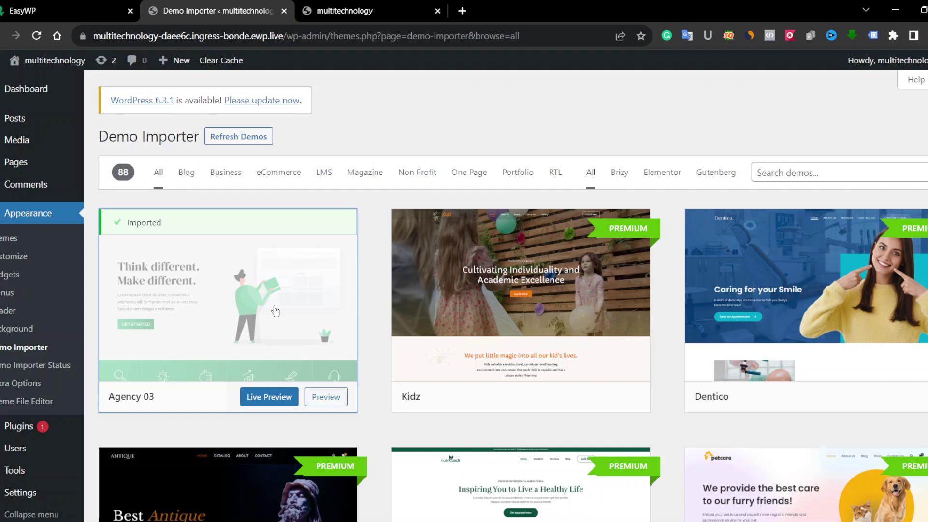
- Preview the Agency 03 demo, run Import Demo and dismiss the warning
left_click(326, 397)
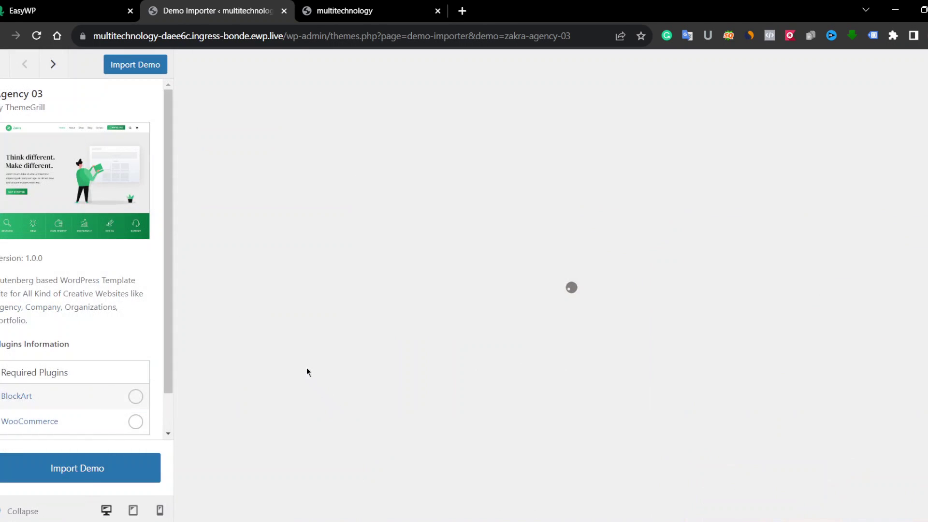
scroll(83, 352, "down", 1)
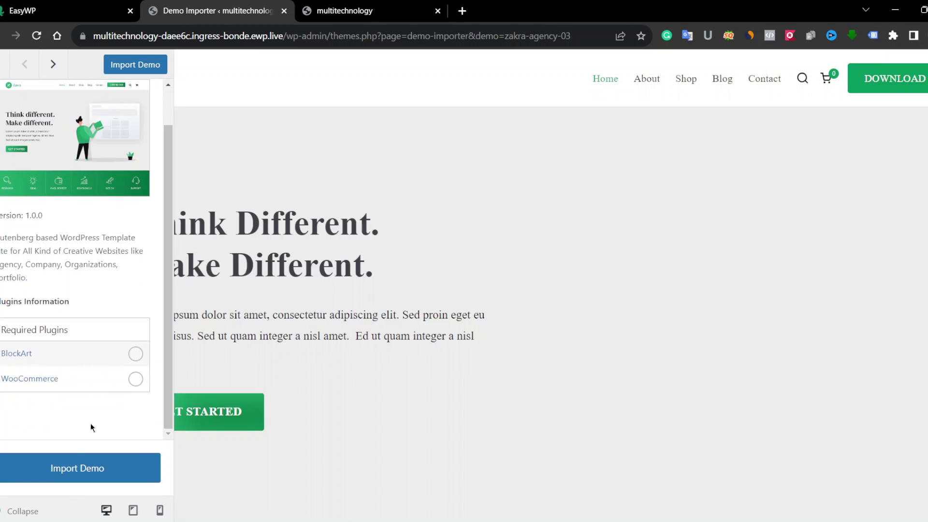
left_click(72, 468)
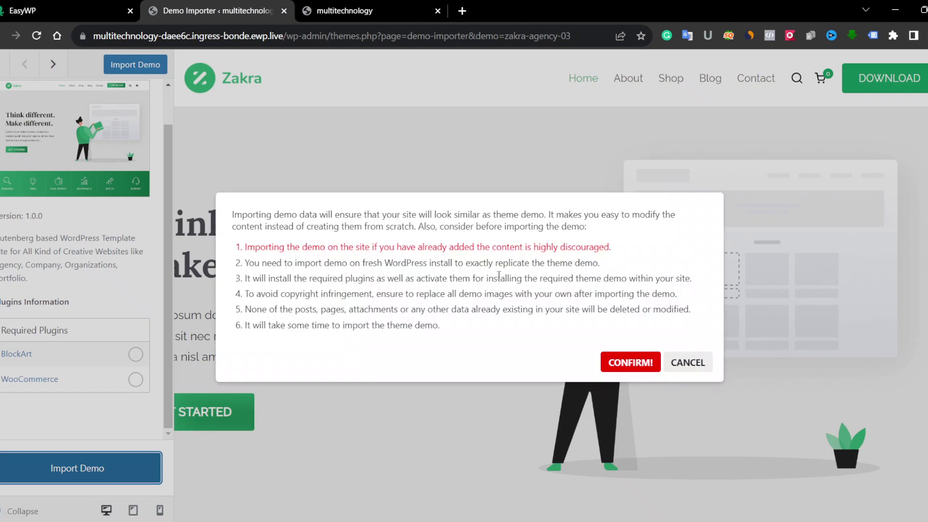
left_click(703, 370)
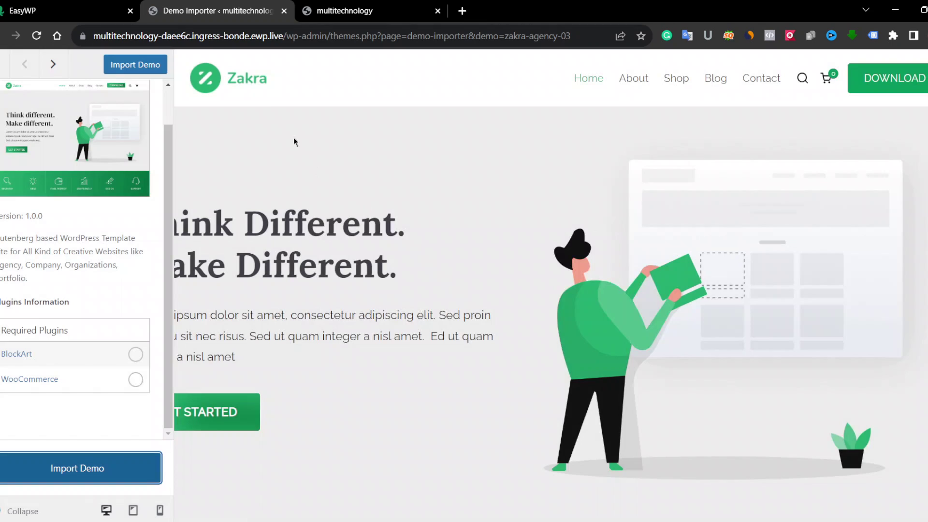
- Copy the site's web address from the address bar and open a new browser tab
left_click(283, 36)
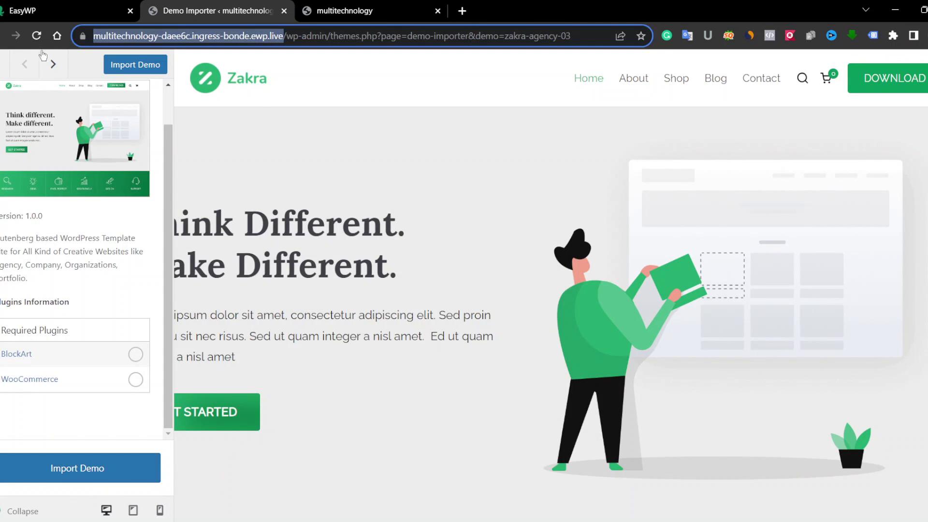
right_click(132, 35)
left_click(187, 96)
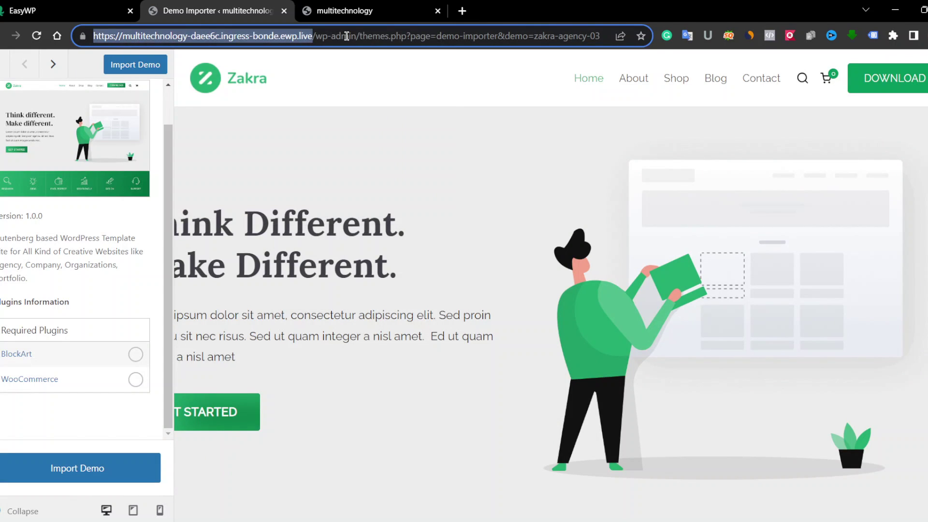
left_click(463, 11)
- Paste the copied address into the new tab and load the live site's homepage
right_click(358, 32)
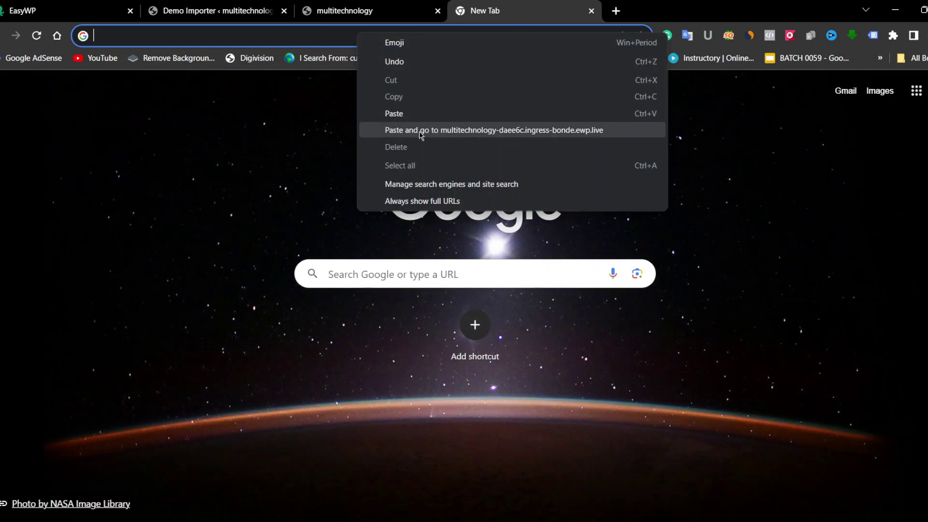
left_click(483, 132)
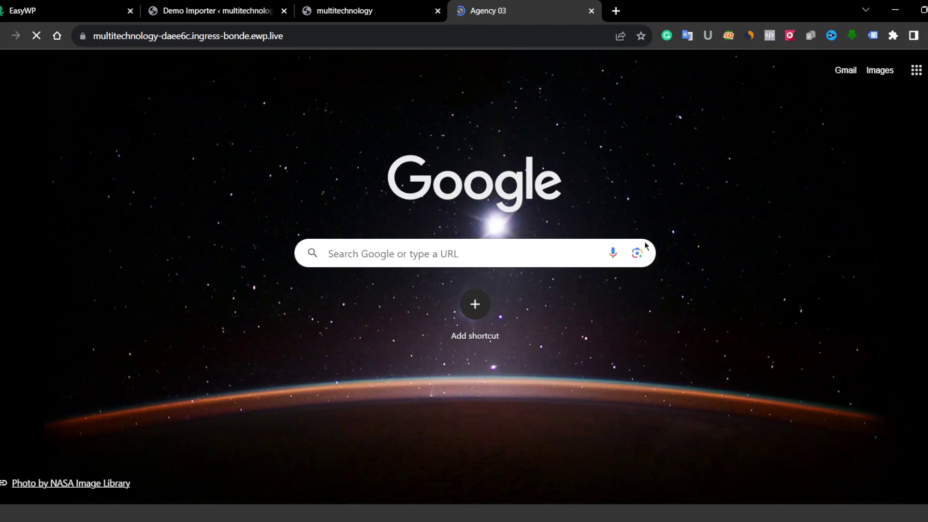
scroll(515, 193, "down", 20)
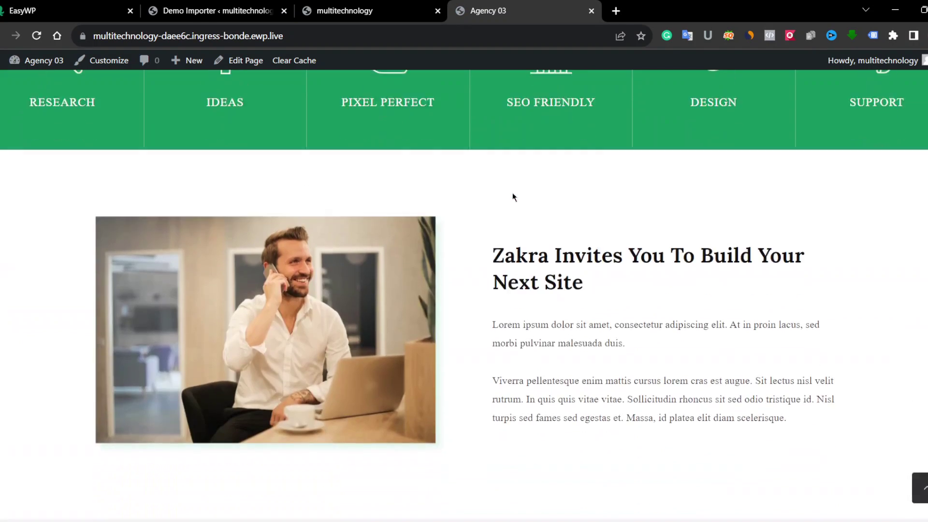
scroll(540, 202, "down", 15)
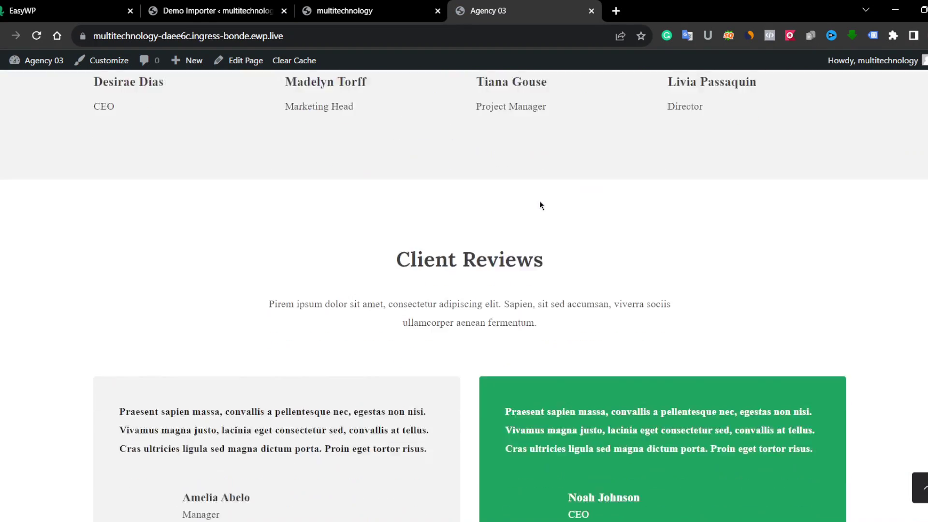
scroll(538, 206, "up", 20)
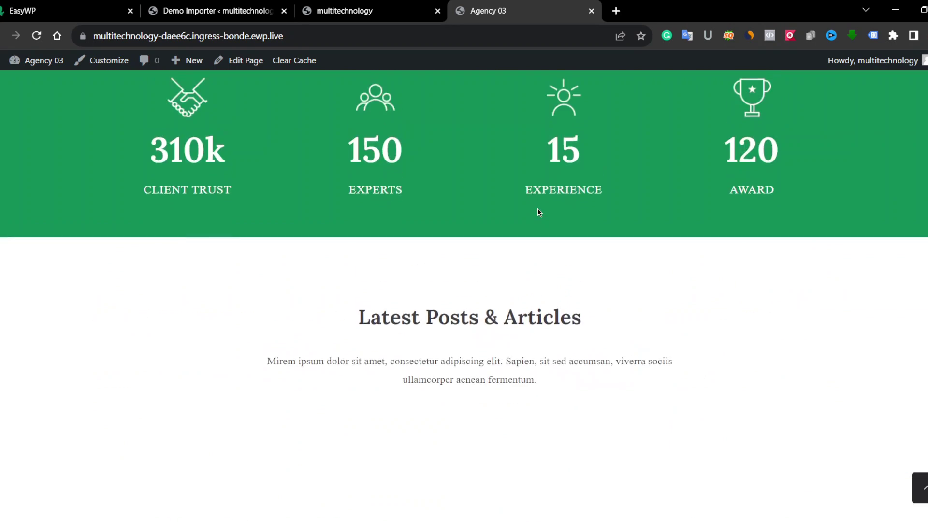
scroll(539, 208, "up", 10)
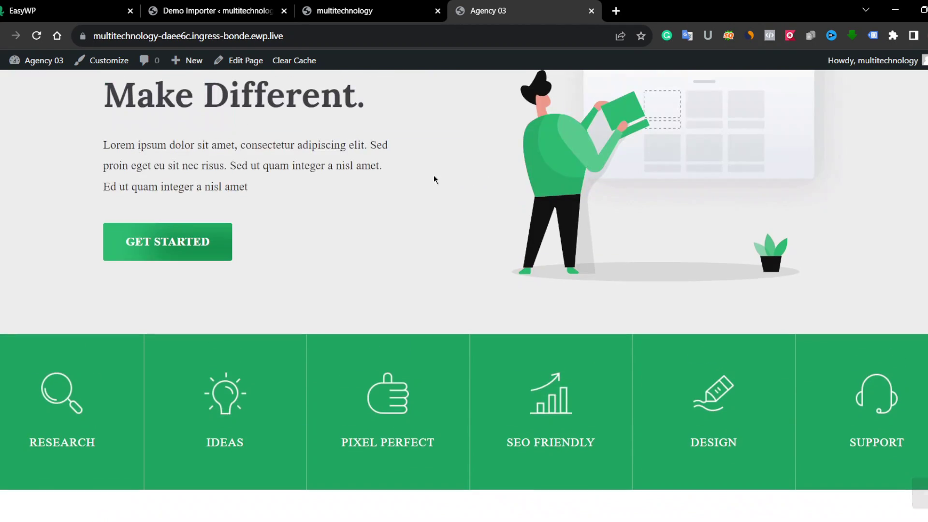
- Browse the site's About page and then its Shop page
left_click(651, 95)
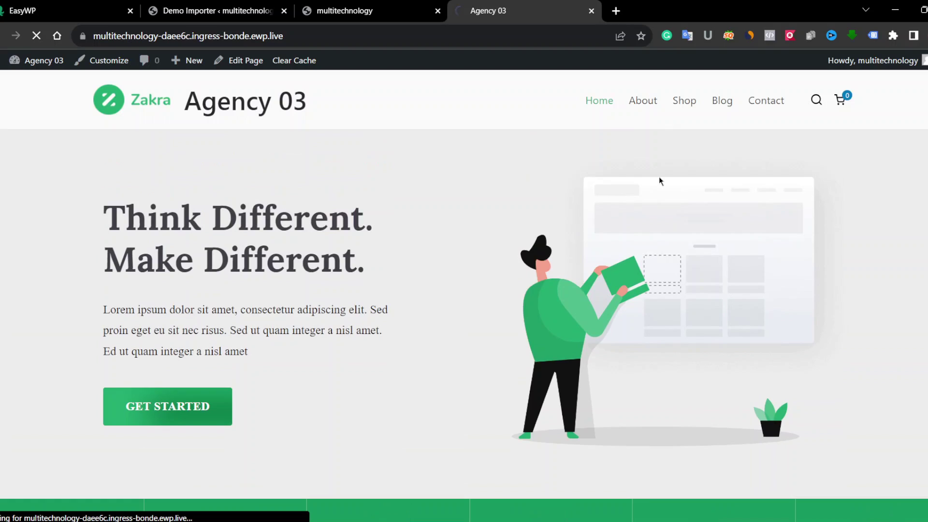
scroll(607, 230, "down", 10)
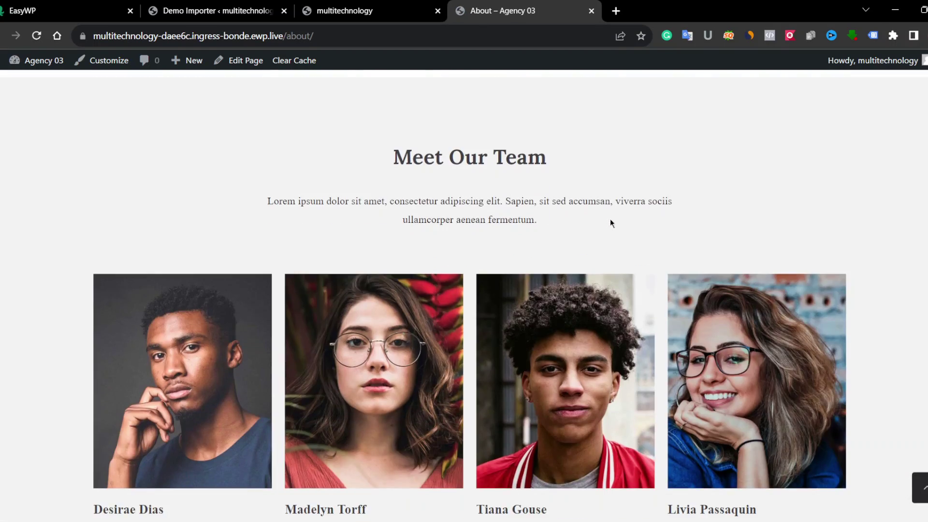
scroll(624, 218, "down", 5)
scroll(626, 213, "up", 15)
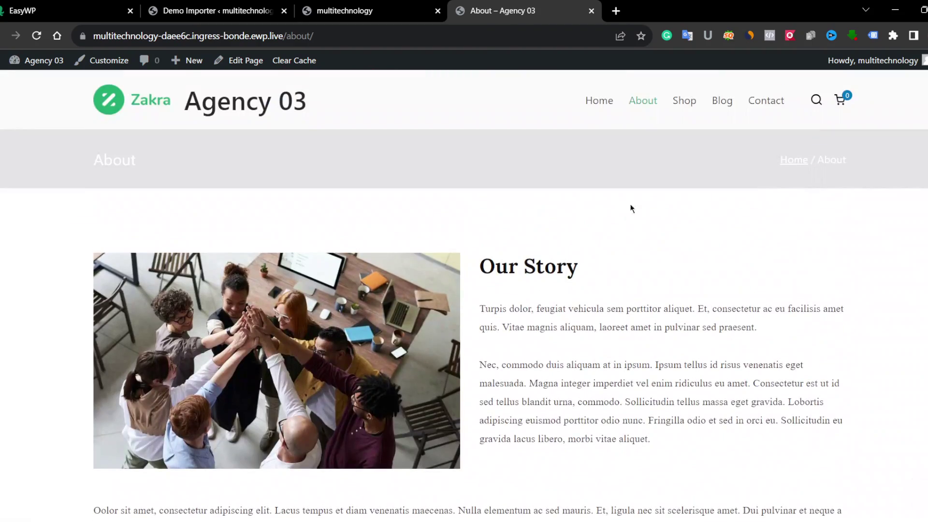
left_click(684, 101)
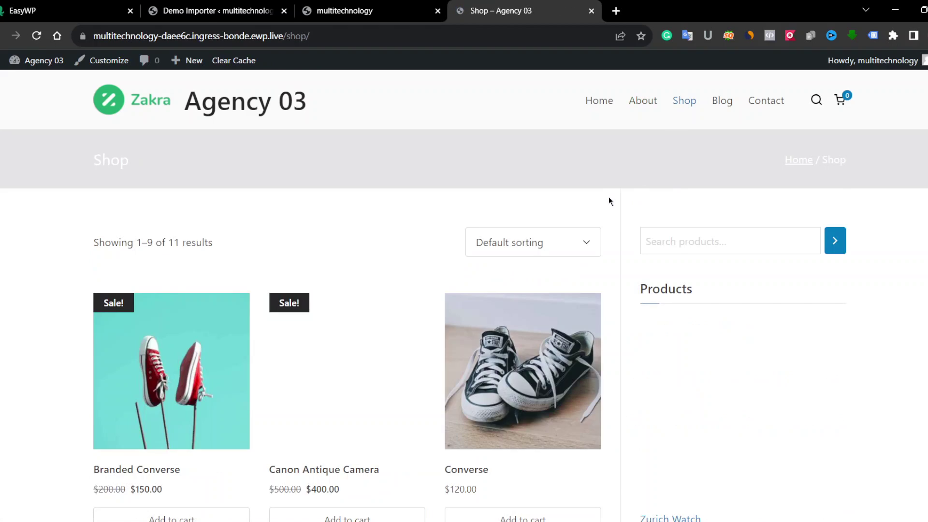
scroll(608, 196, "down", 8)
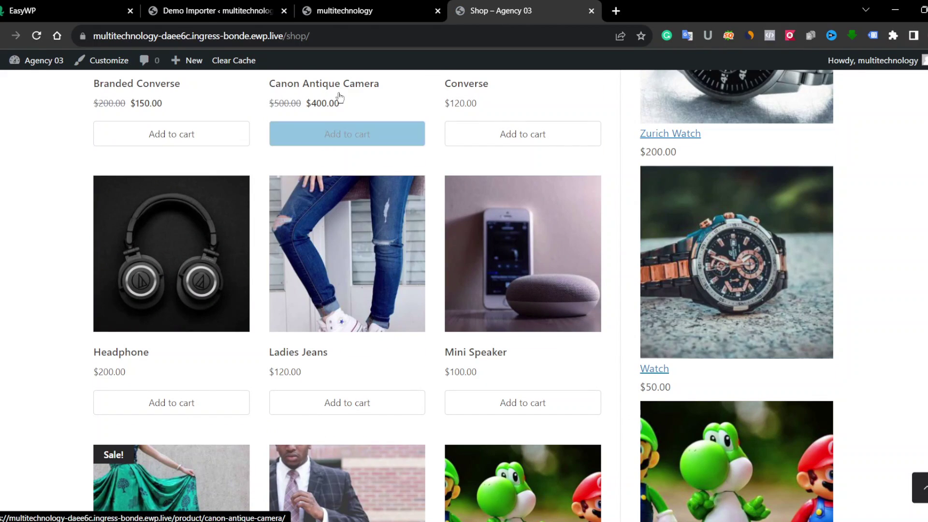
- View the Canon Antique Camera product page
left_click(343, 94)
scroll(414, 257, "down", 6)
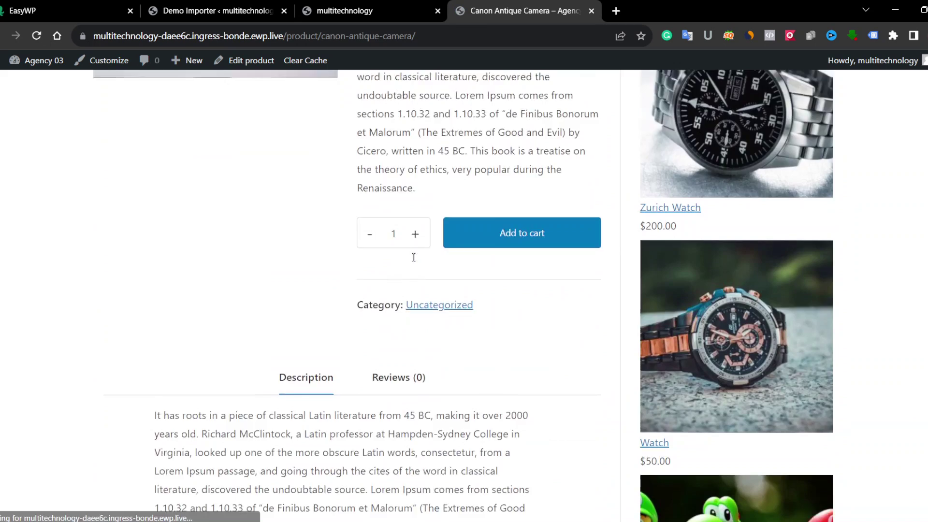
scroll(414, 257, "down", 20)
scroll(413, 258, "up", 13)
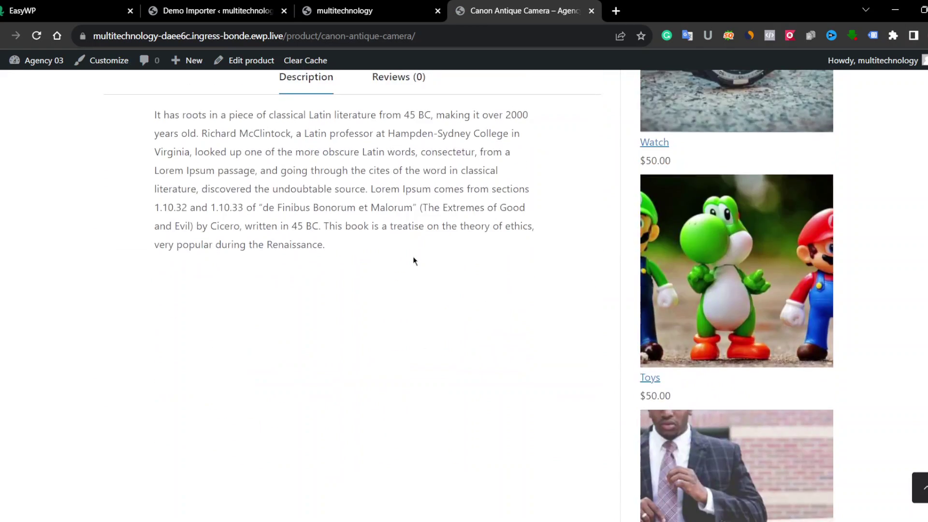
scroll(412, 256, "up", 12)
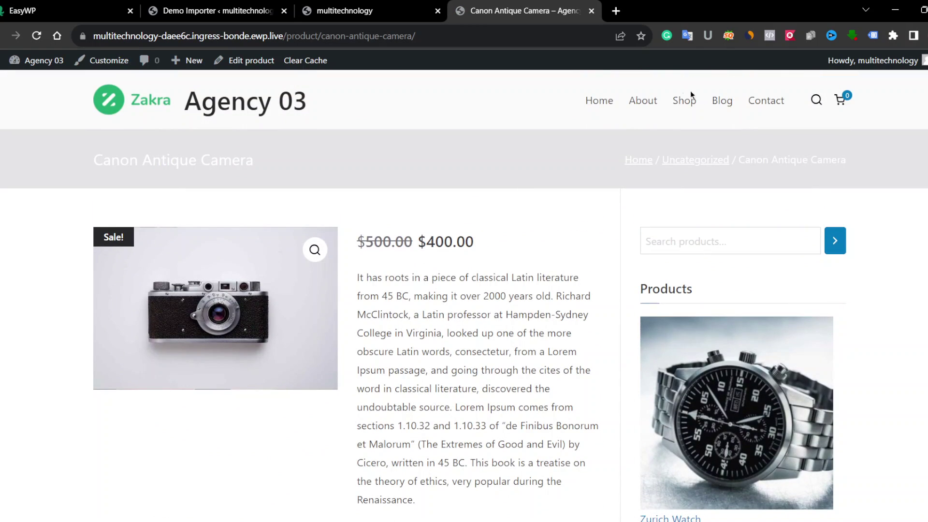
- Visit the Contact page, then return via Shop to the home page
left_click(753, 102)
scroll(578, 229, "down", 18)
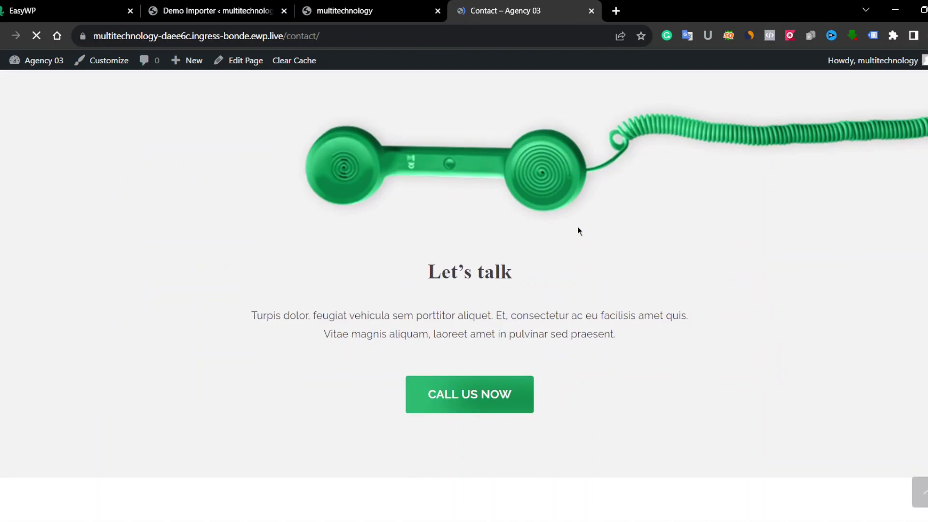
scroll(578, 227, "up", 18)
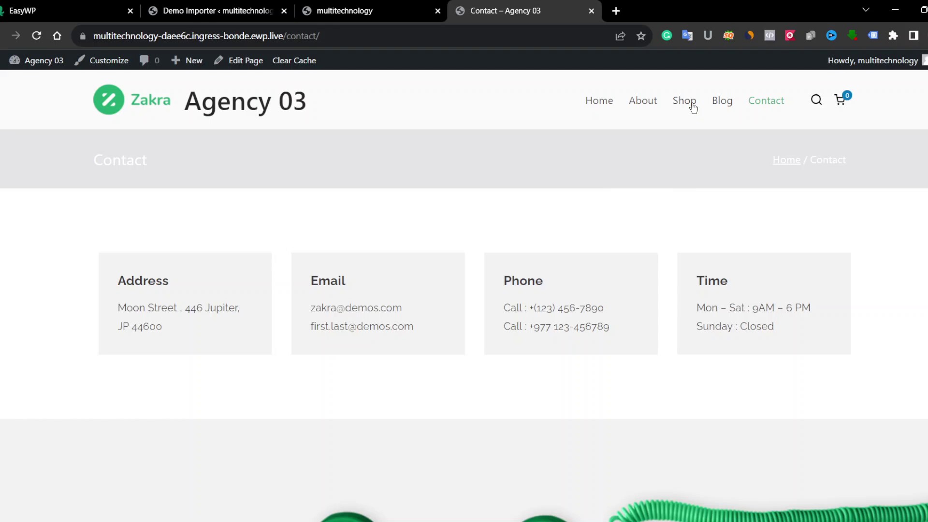
left_click(687, 102)
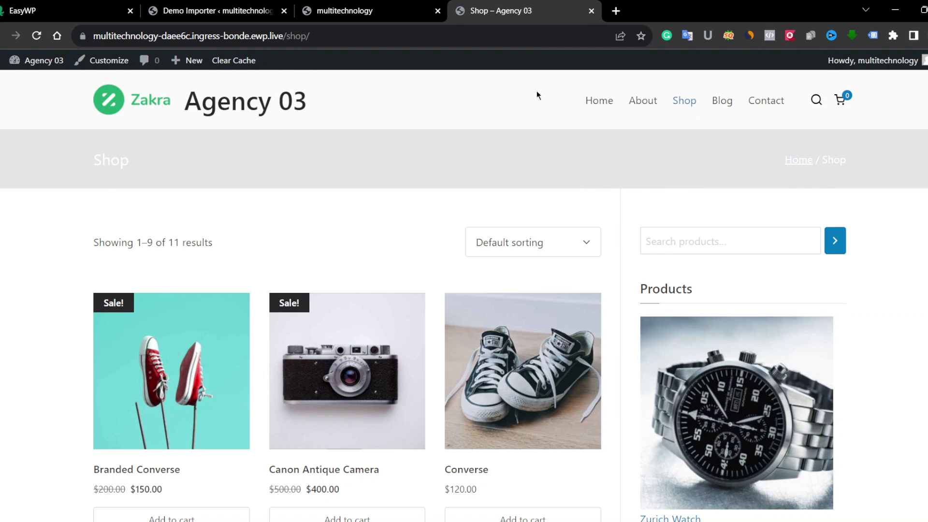
left_click(599, 99)
scroll(688, 190, "down", 8)
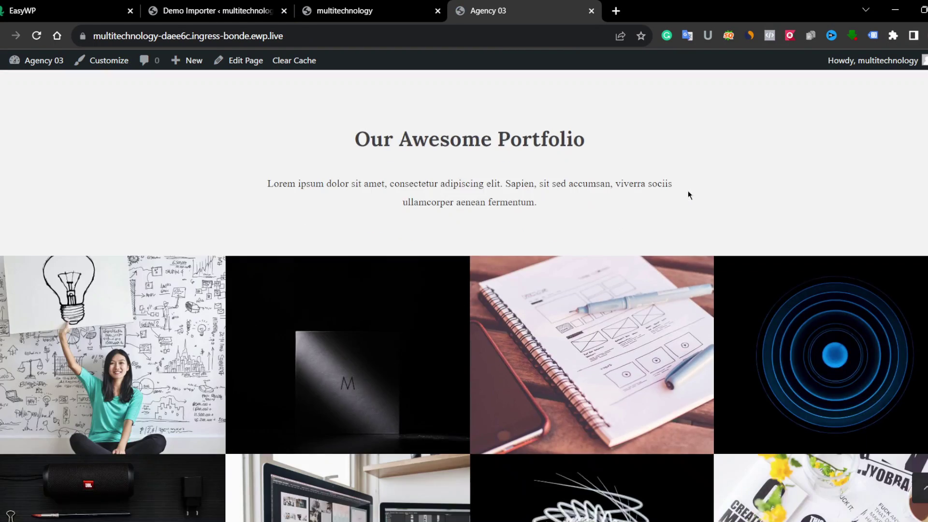
scroll(688, 192, "down", 15)
scroll(685, 189, "up", 9)
scroll(686, 188, "down", 8)
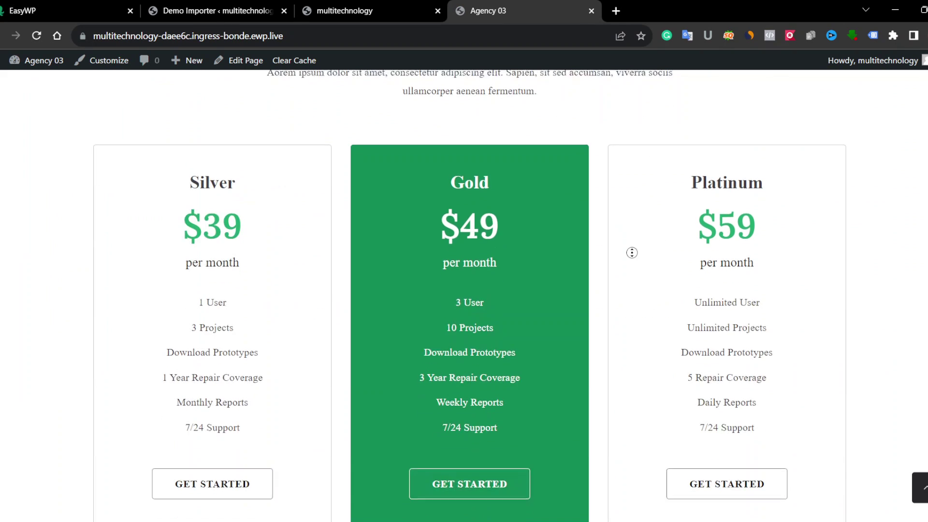
scroll(632, 252, "up", 20)
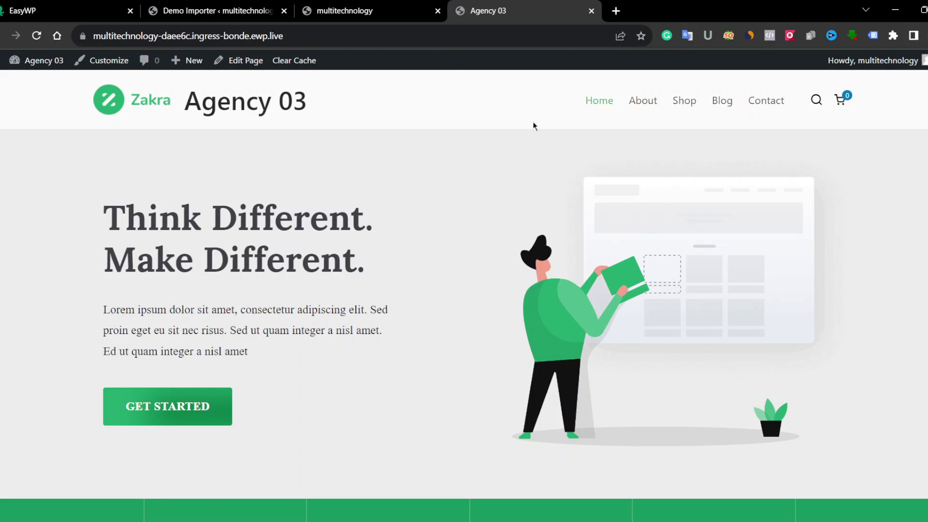
- Close the Agency 03 and multitechnology site tabs and exit the preview to the Demo Importer list
middle_click(479, 9)
middle_click(348, 6)
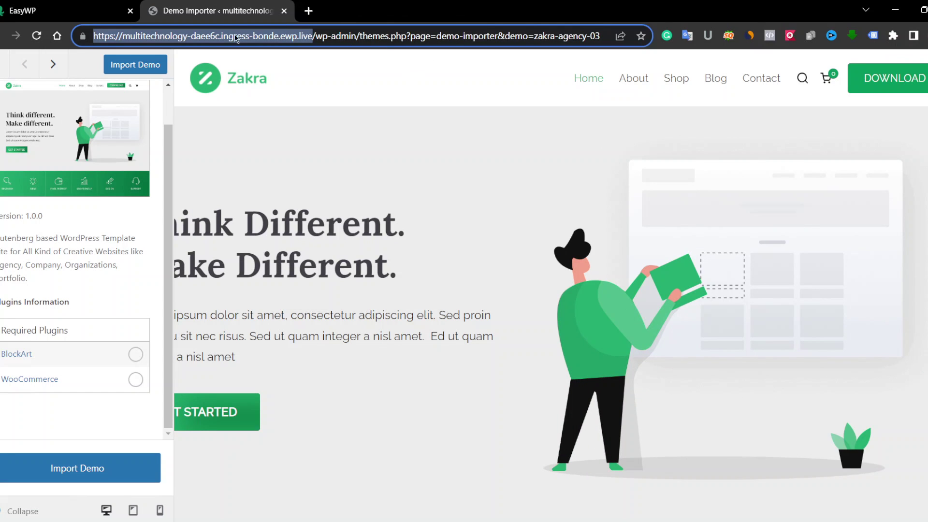
left_click(6, 65)
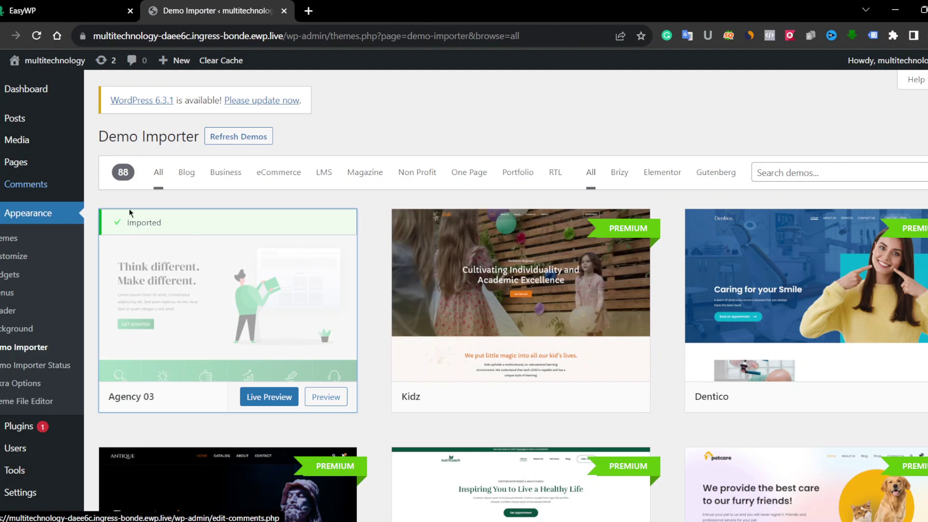